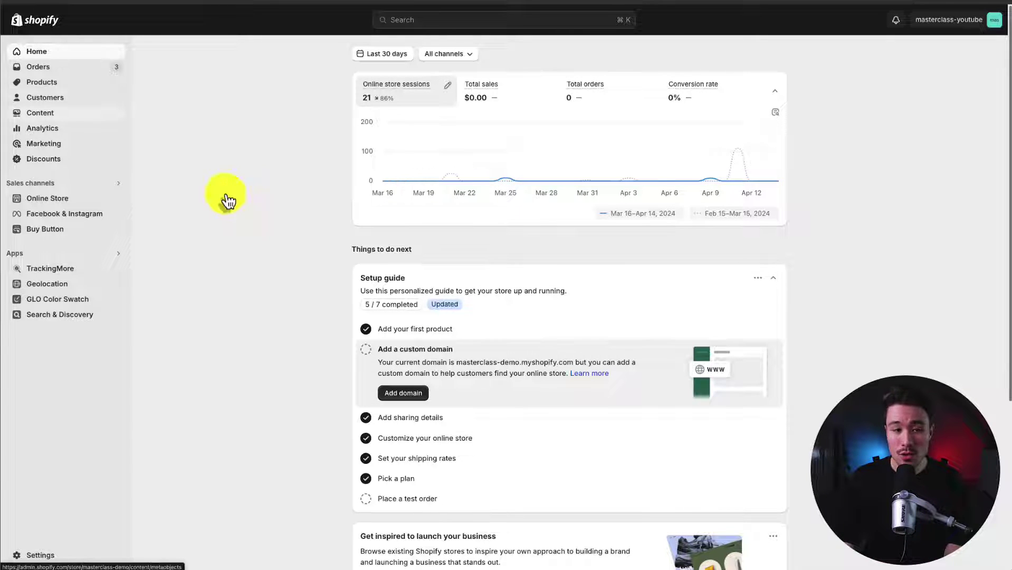
Go to Online Store from the admin sidebar and zoom the page view in
click(37, 200)
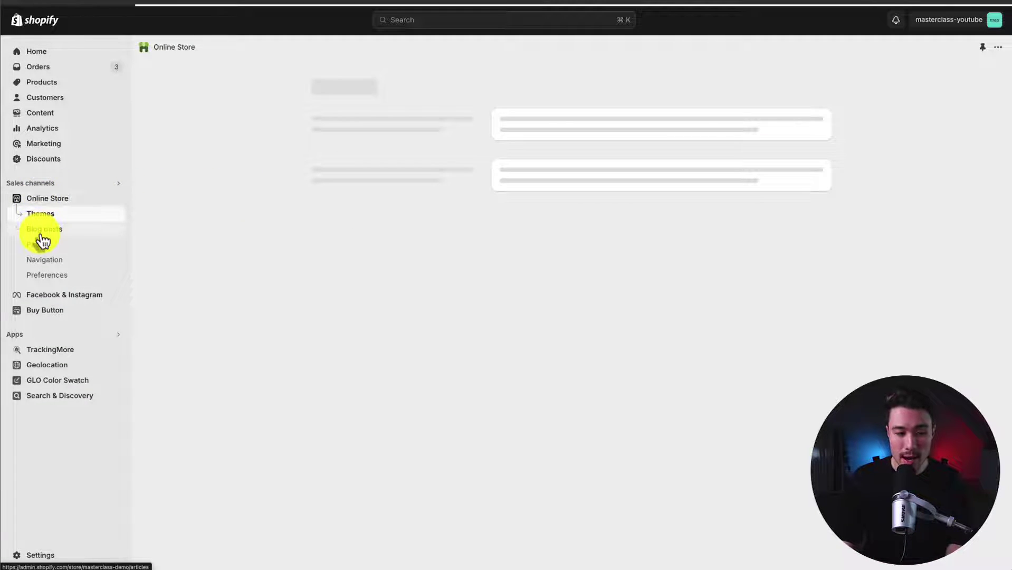
key(super+equal)
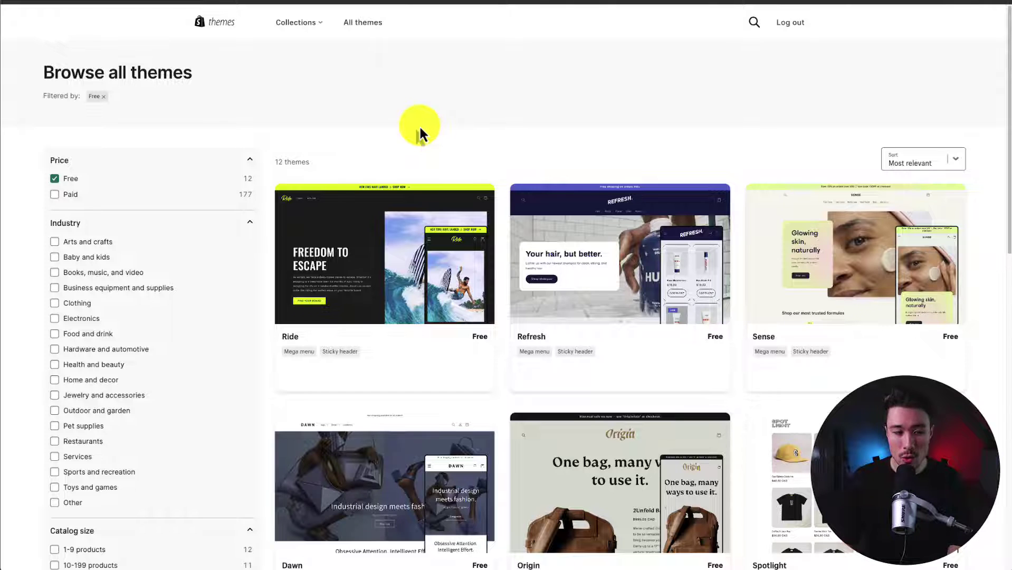
Open the free Ride theme's details and try it in the store
click(288, 344)
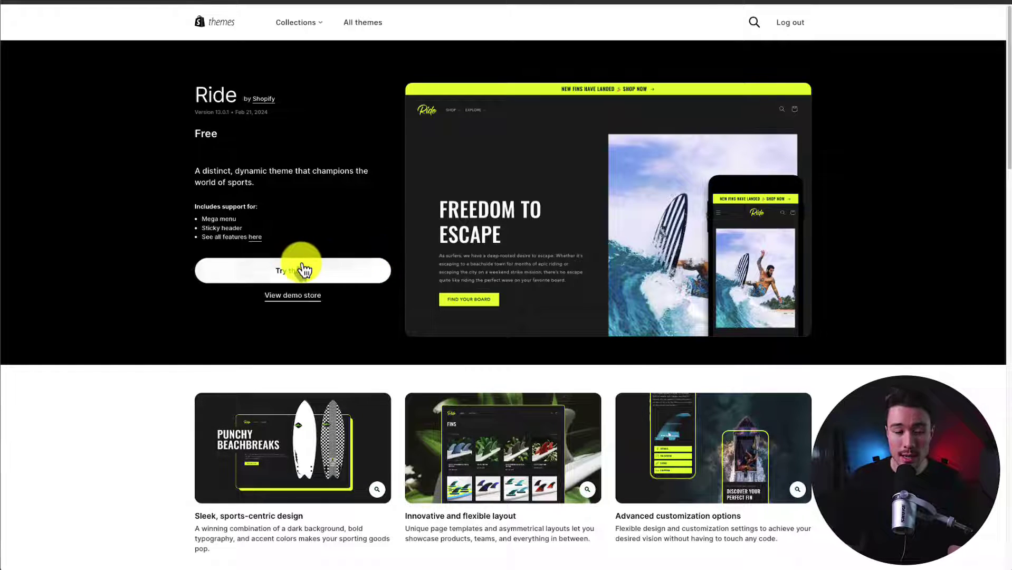
click(304, 270)
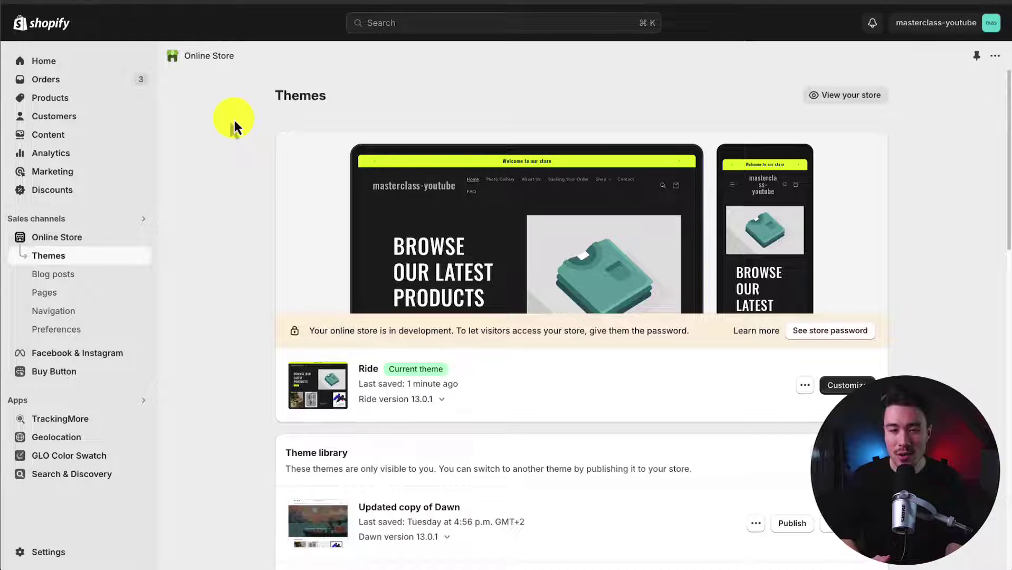
Launch the theme editor from Customize on the Ride current theme card
scroll(753, 340, down, 4)
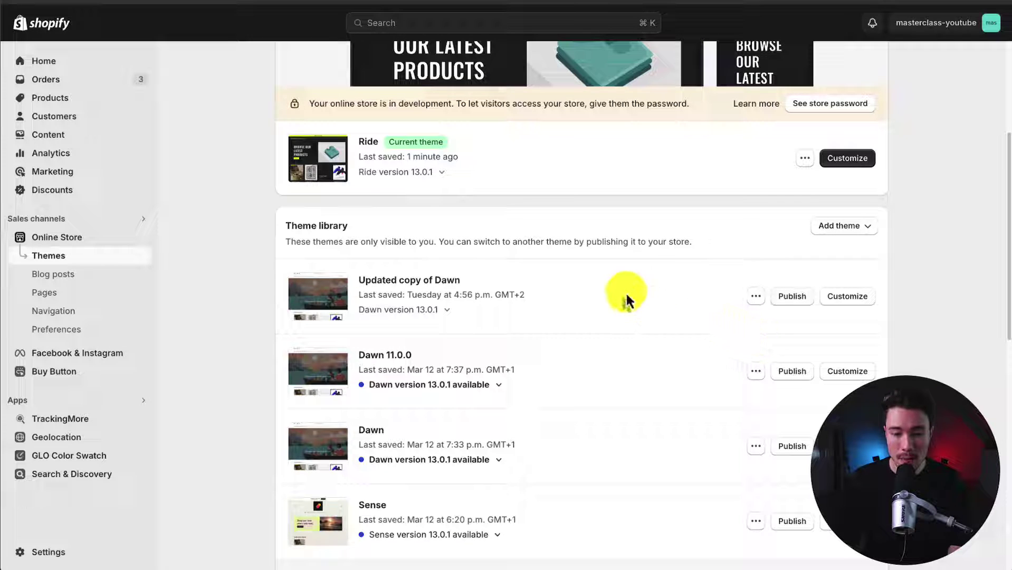
scroll(567, 269, up, 4)
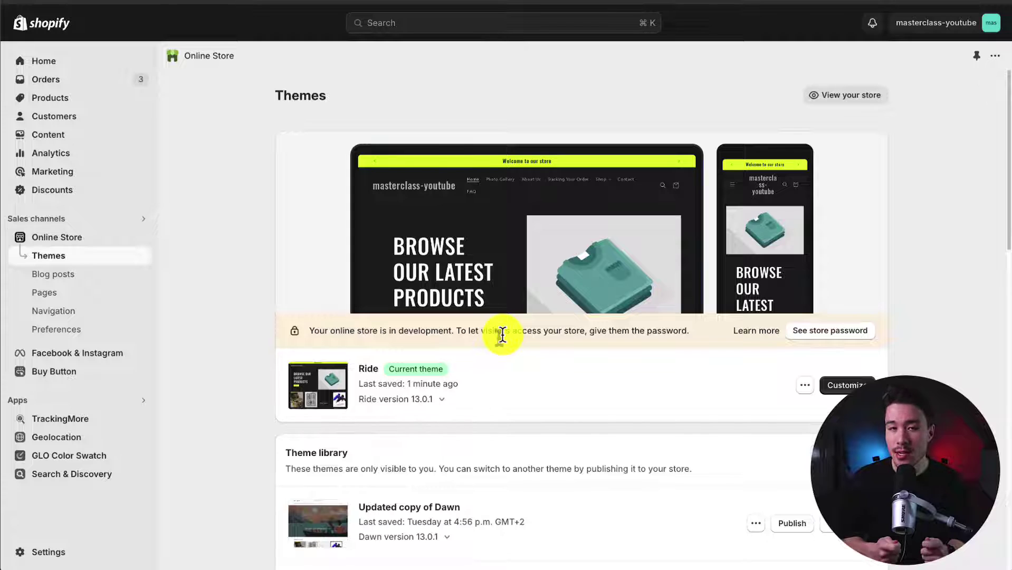
click(845, 387)
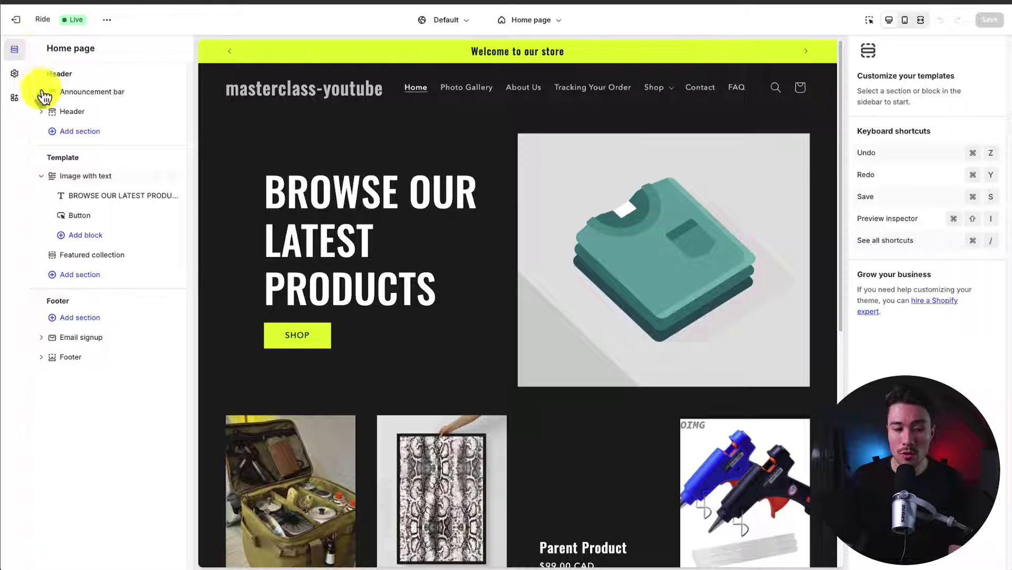
Select the SHOP button block under Image with text to show its settings
click(84, 216)
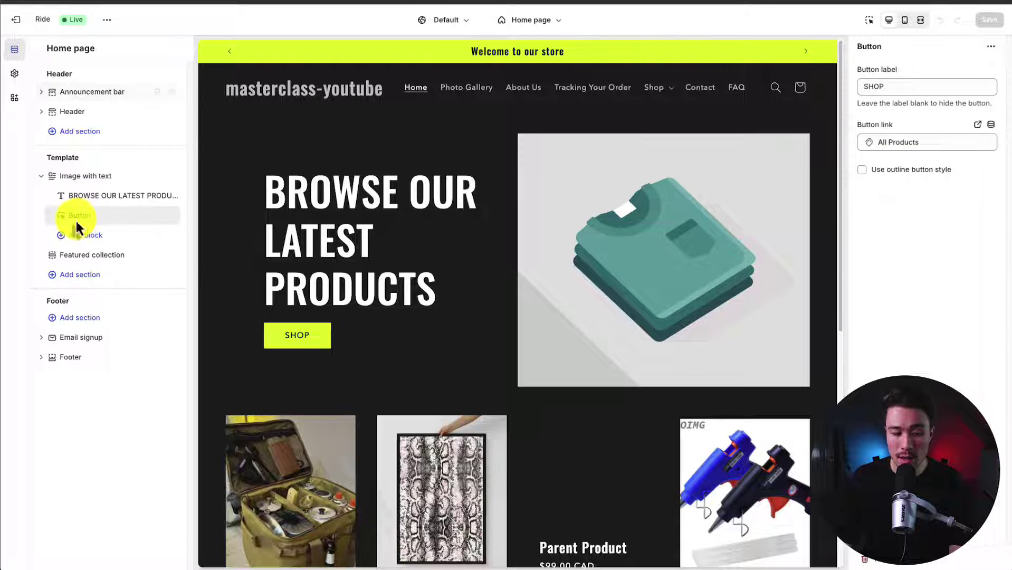
drag(79, 226, 75, 233)
click(870, 83)
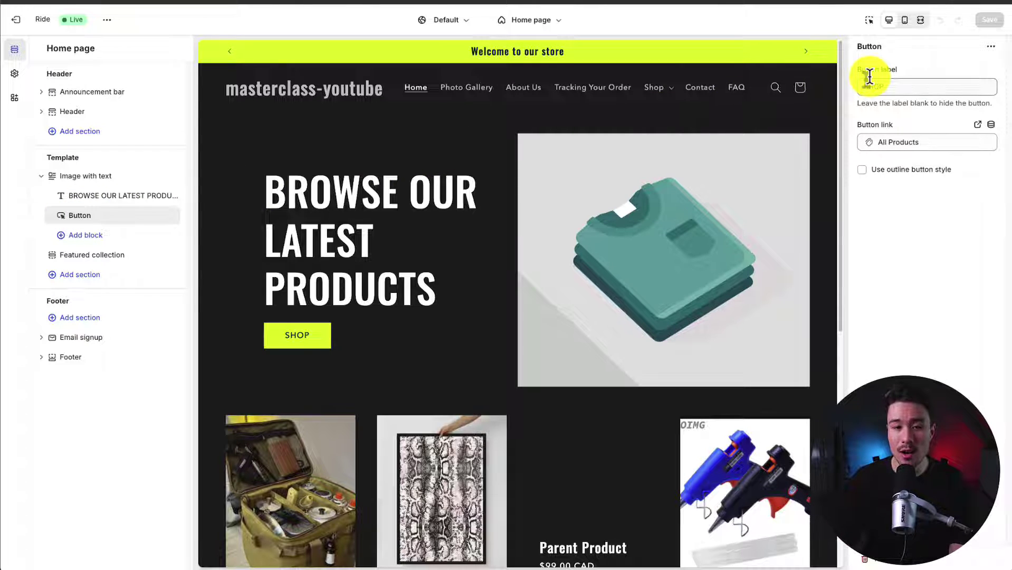
Browse the Home page and Default market dropdowns, including product templates, then close them
click(554, 21)
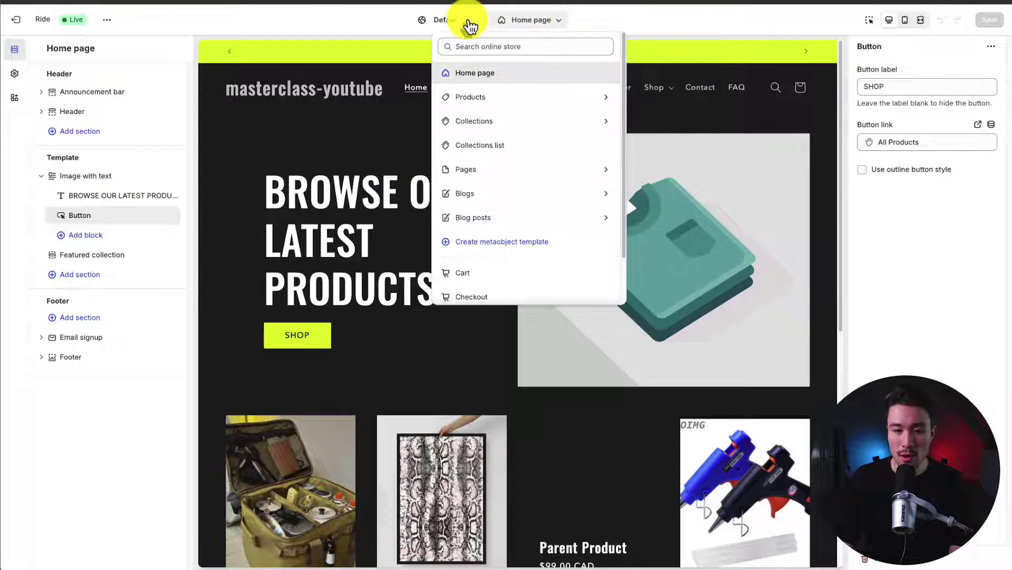
click(380, 27)
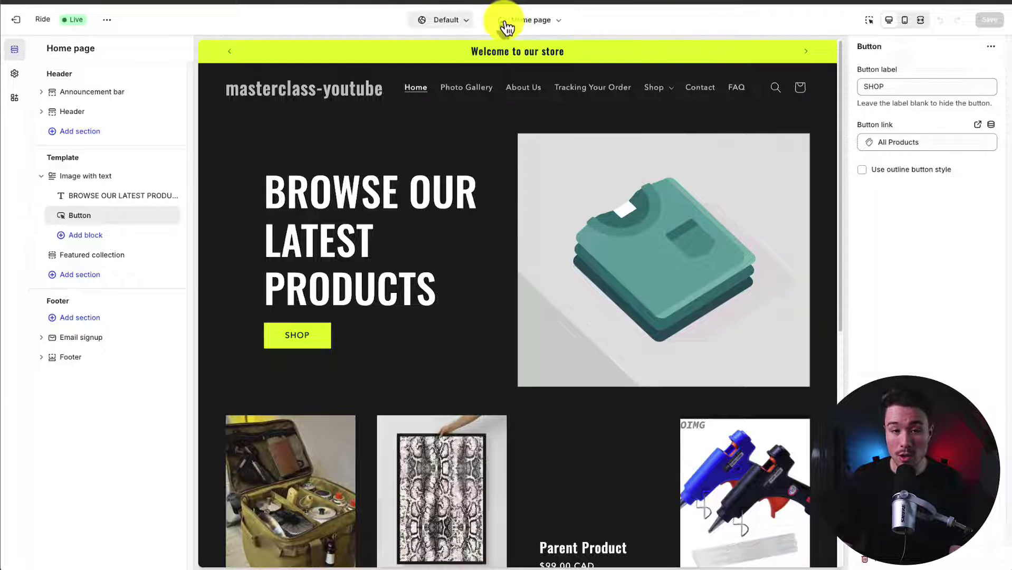
click(467, 22)
click(354, 33)
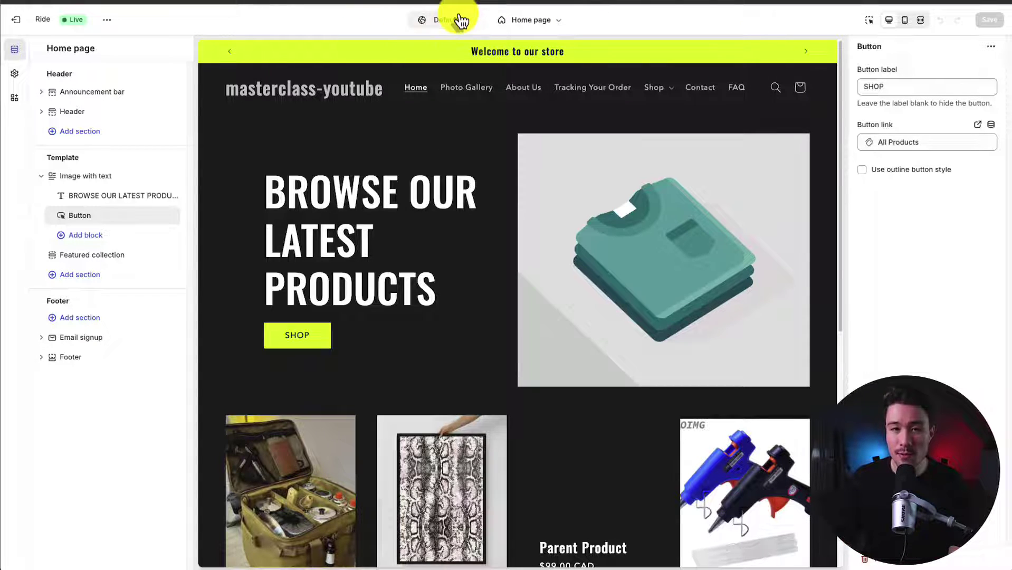
click(509, 24)
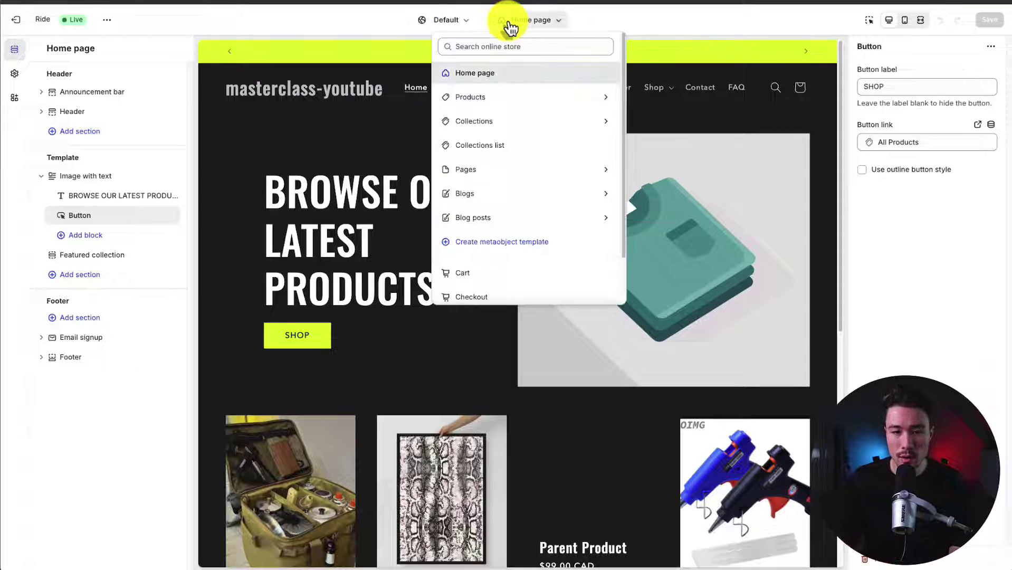
click(510, 26)
click(511, 26)
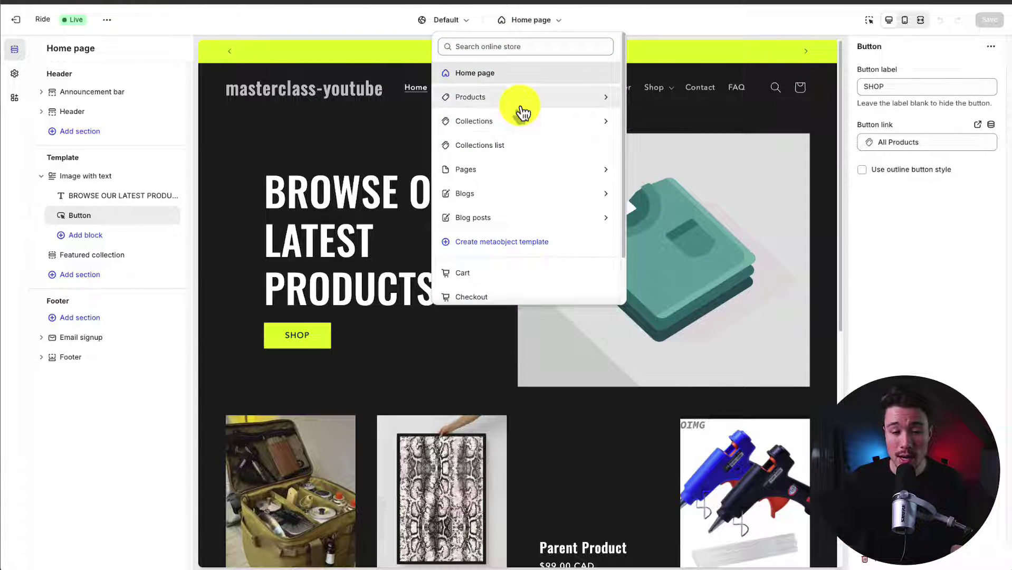
click(519, 105)
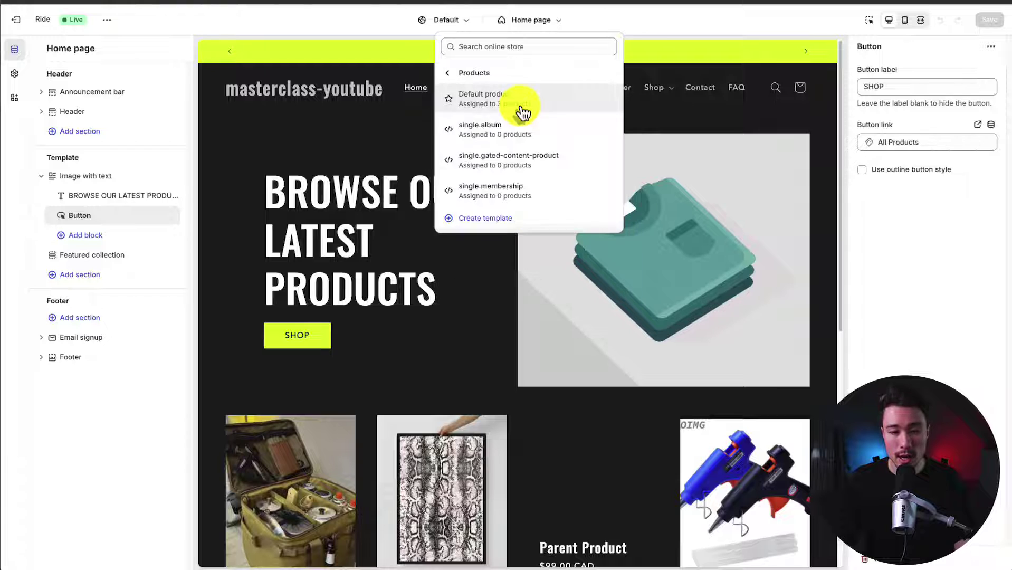
click(455, 74)
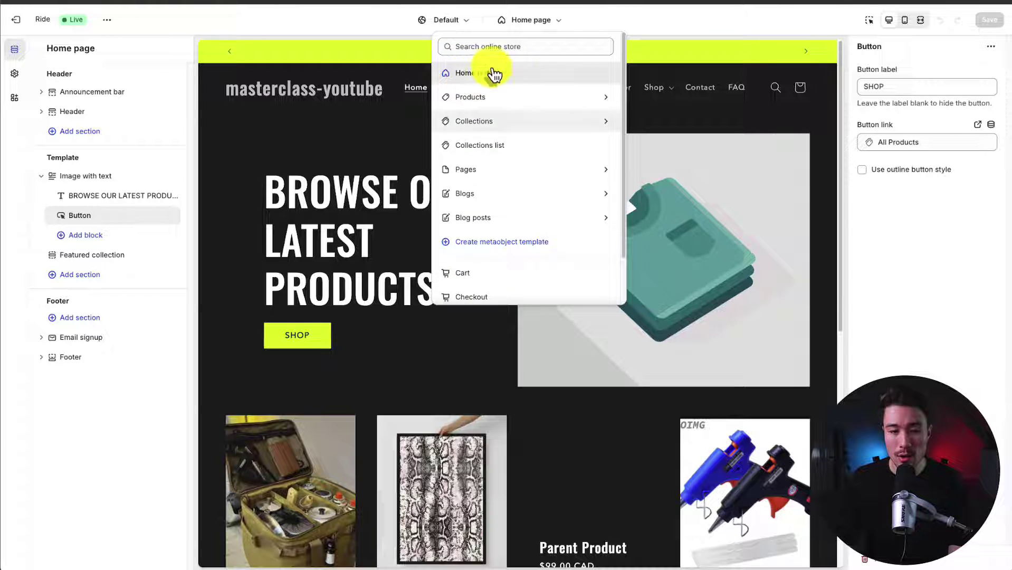
click(700, 32)
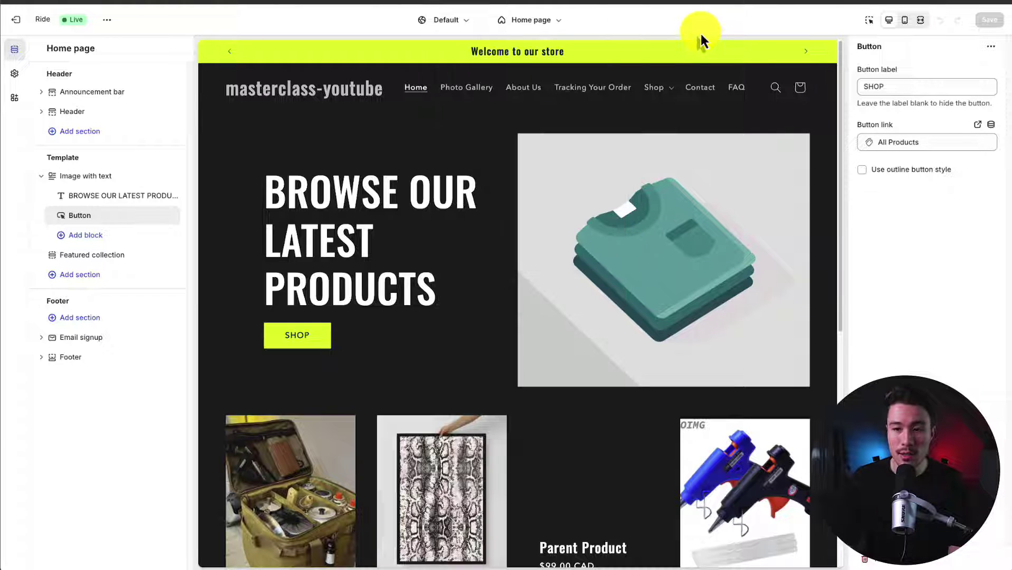
click(906, 21)
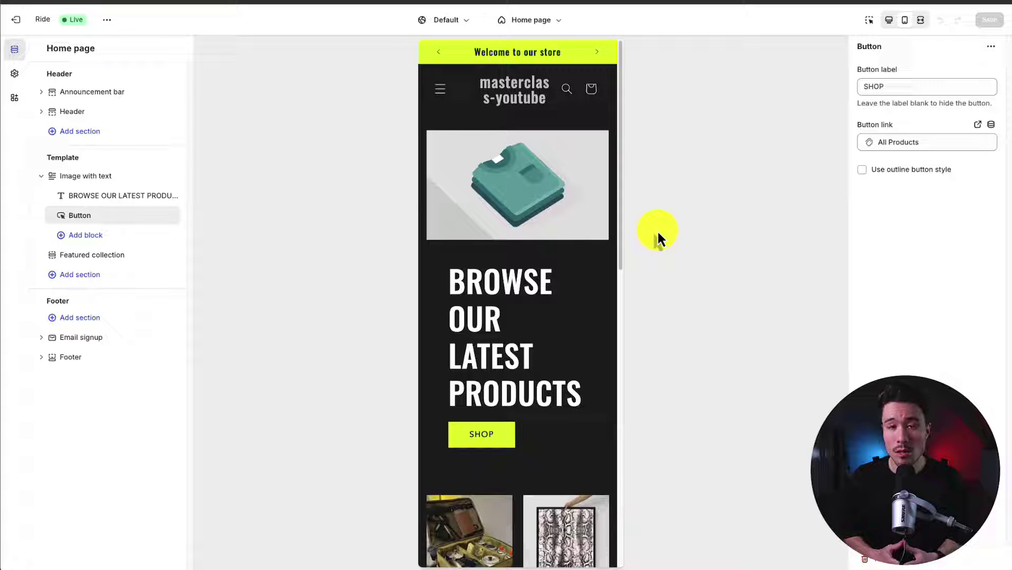
click(889, 19)
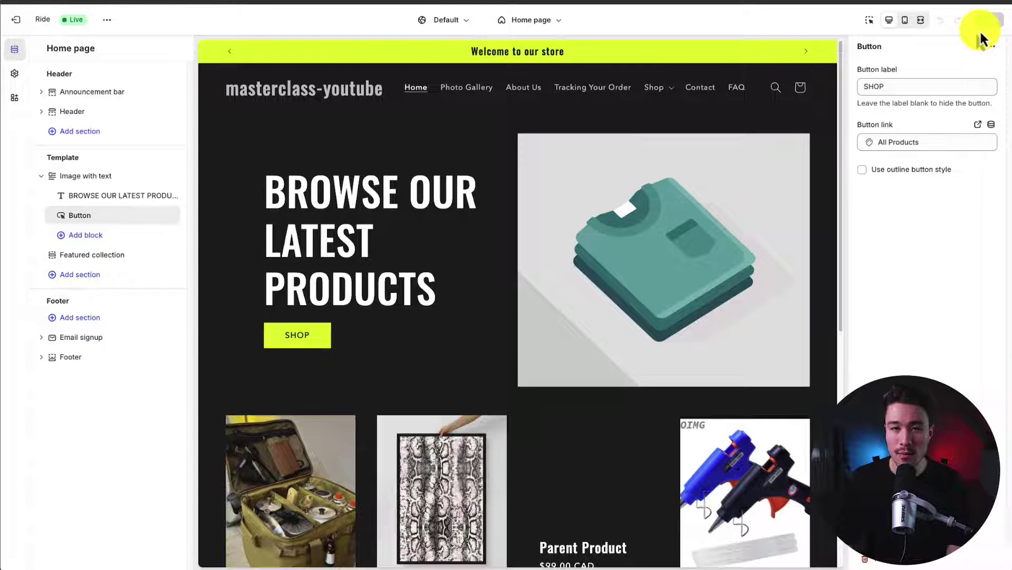
click(986, 20)
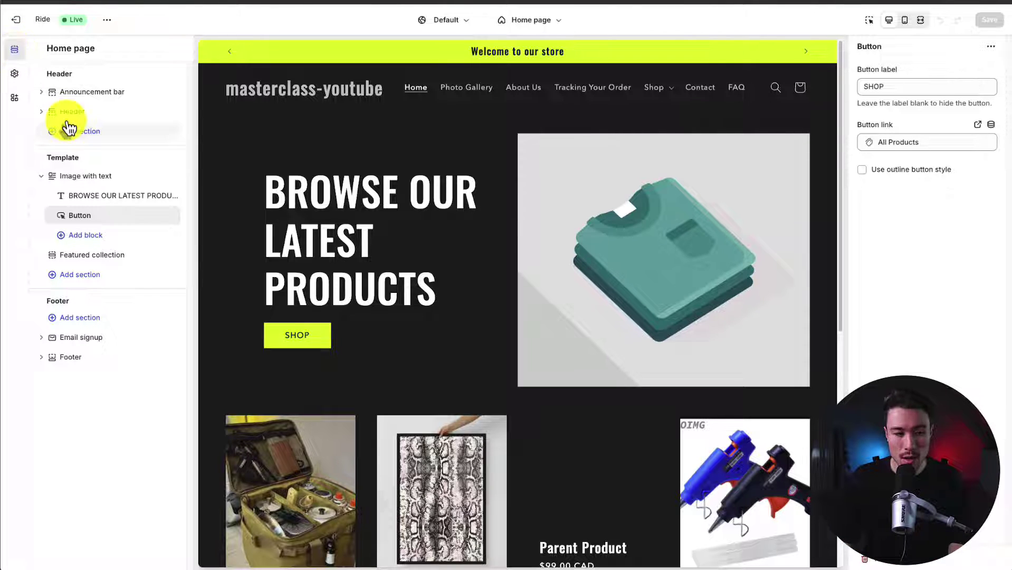
Expand Theme settings > Inputs, then switch on the Enable Zify Gallery app embed
click(14, 73)
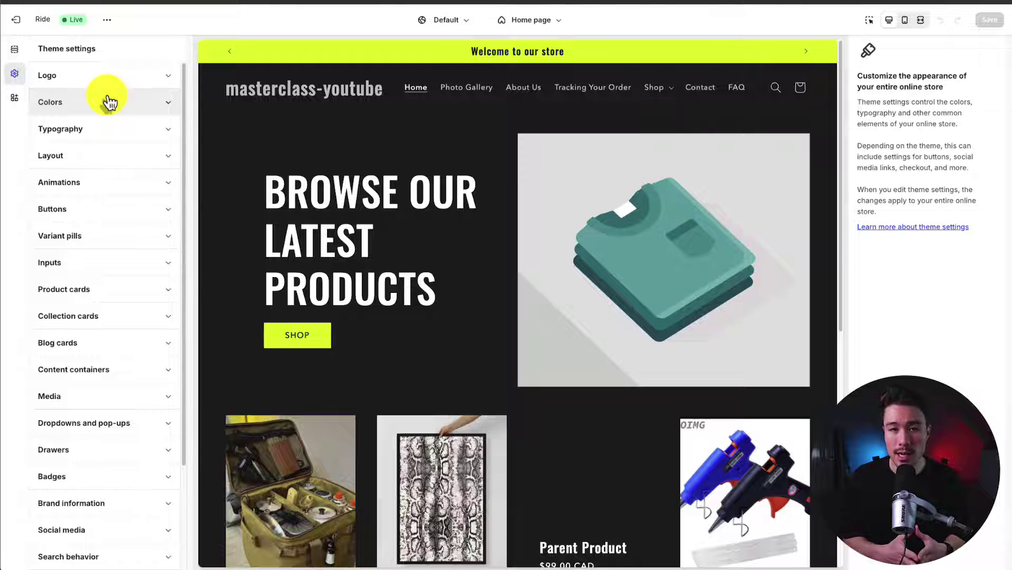
scroll(125, 403, down, 1)
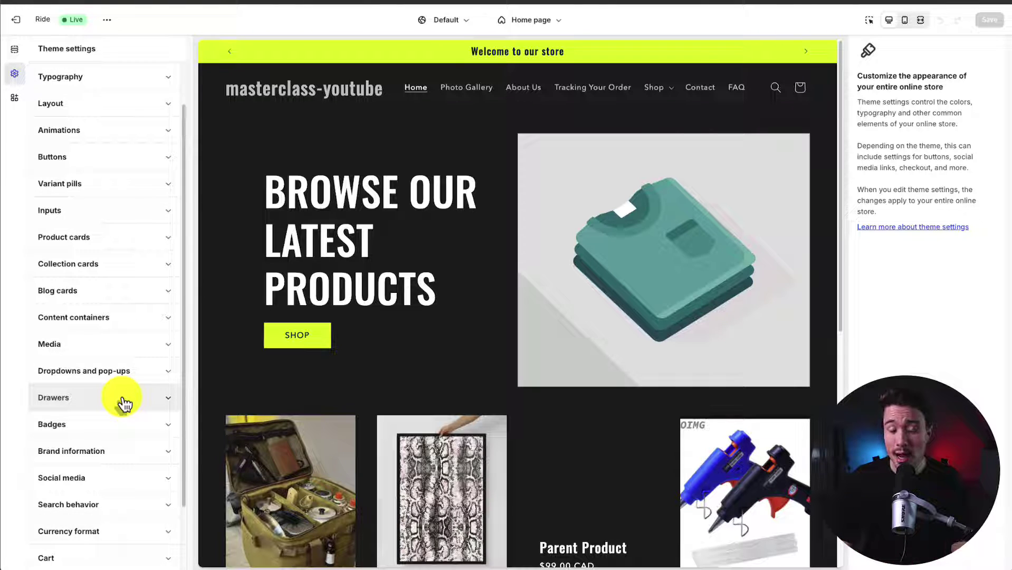
click(106, 212)
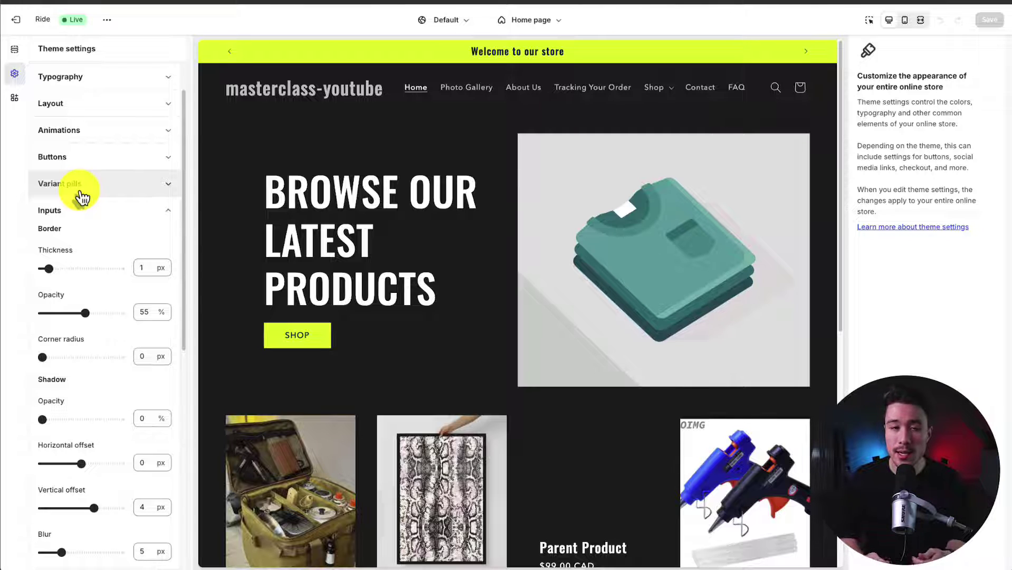
click(14, 98)
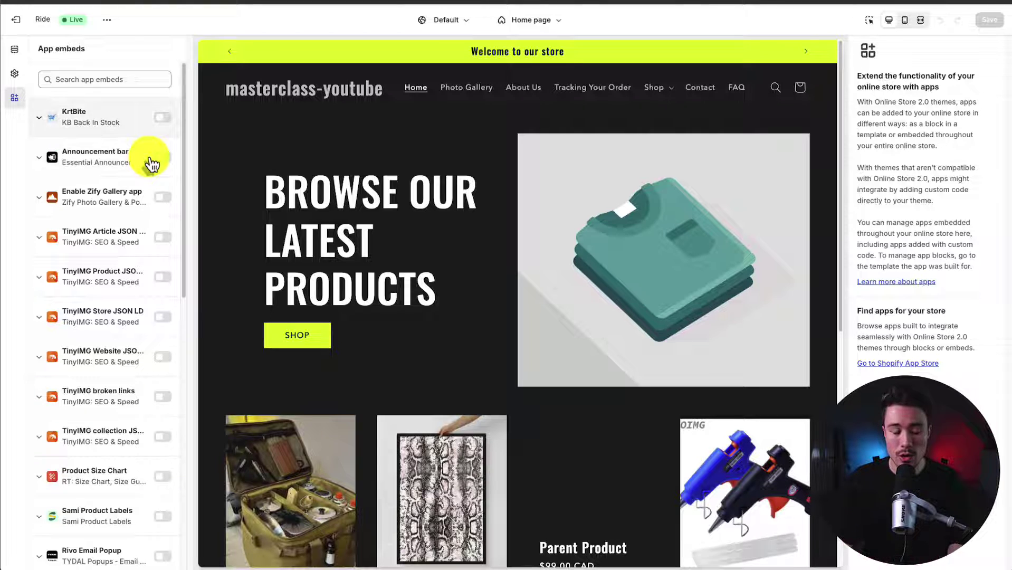
click(162, 198)
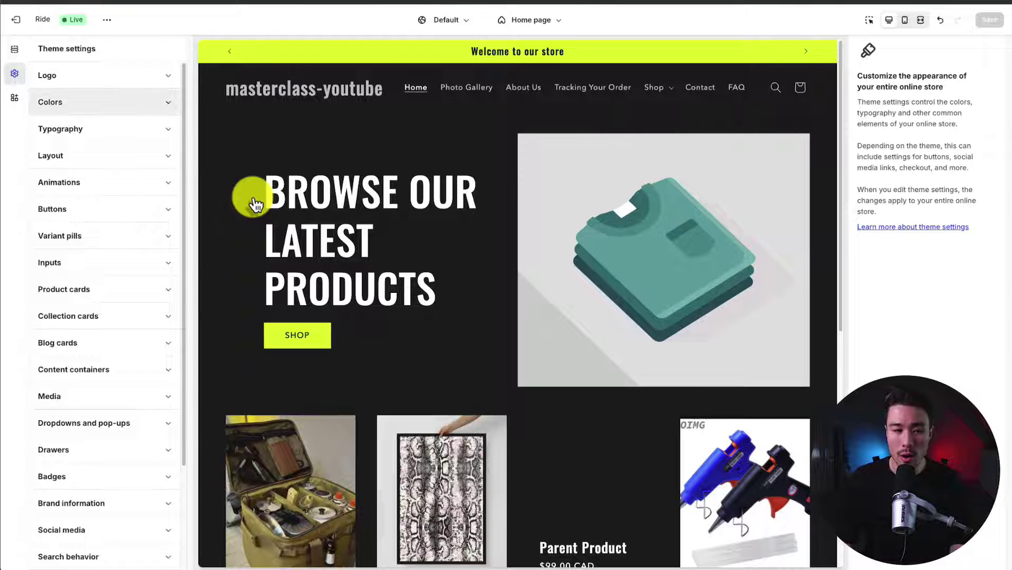
Set the Ecom_masterclass_logo PNG as the store logo with 90 px desktop width
click(30, 76)
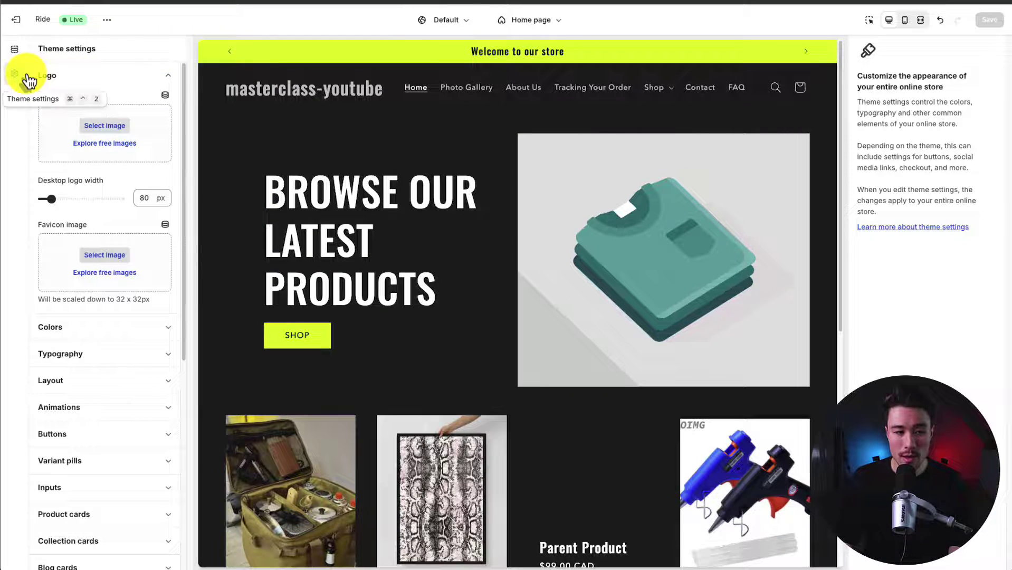
click(107, 135)
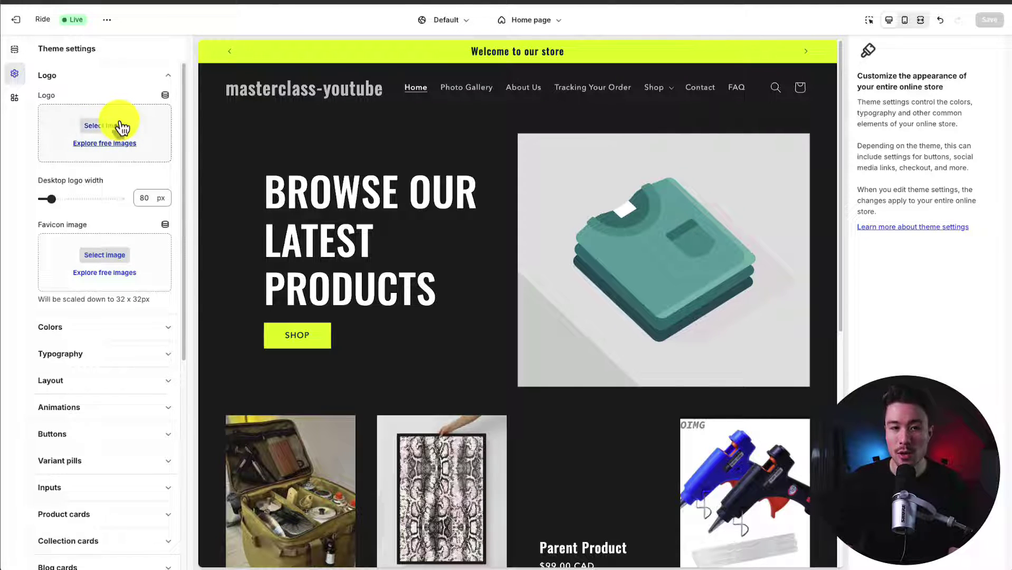
click(107, 129)
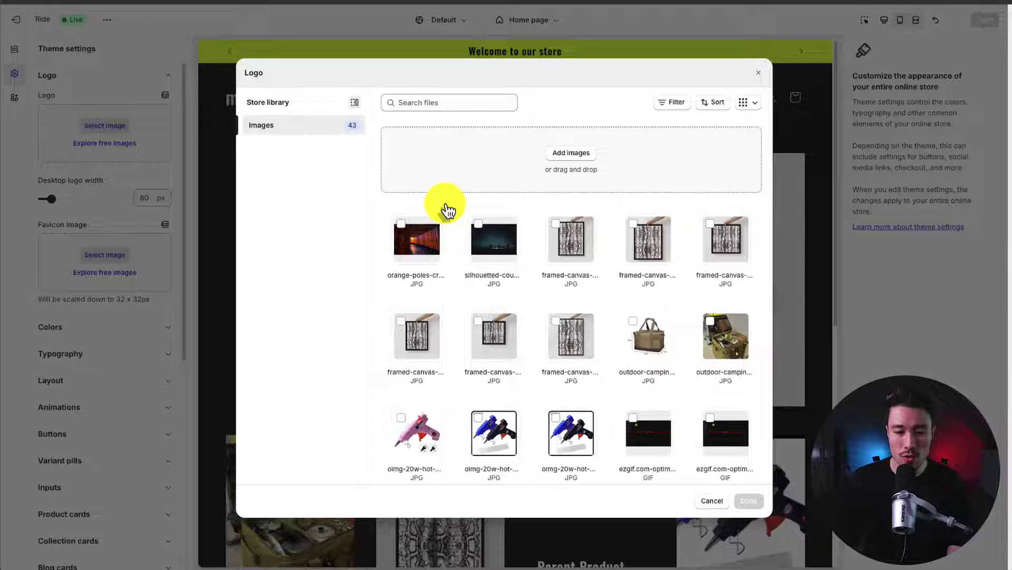
scroll(675, 285, down, 4)
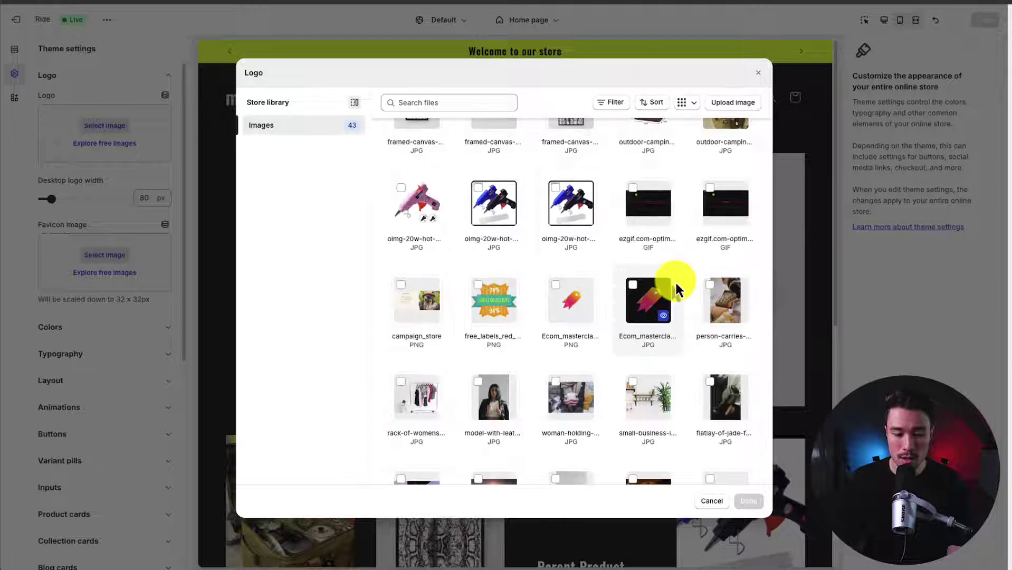
click(556, 289)
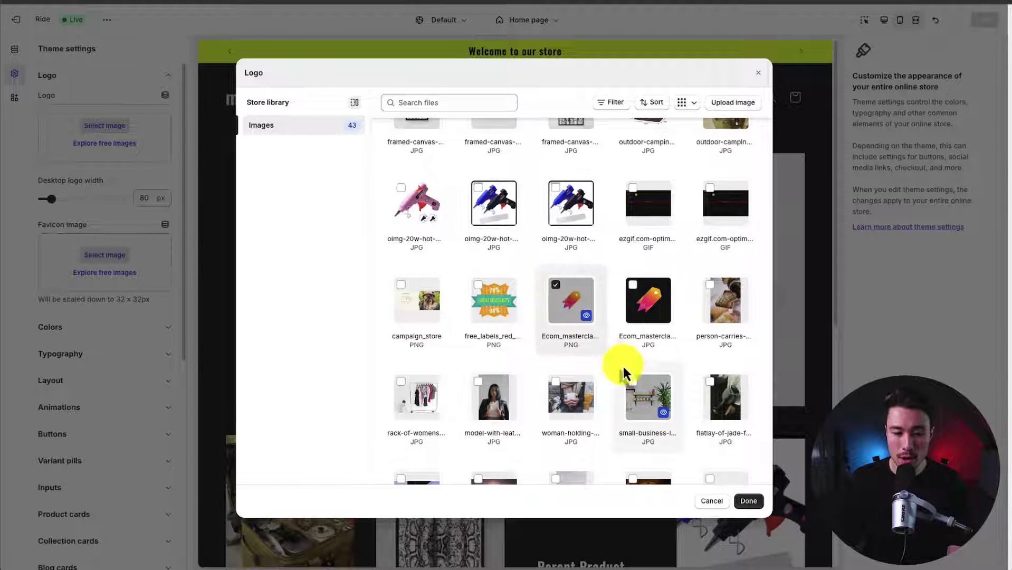
click(748, 501)
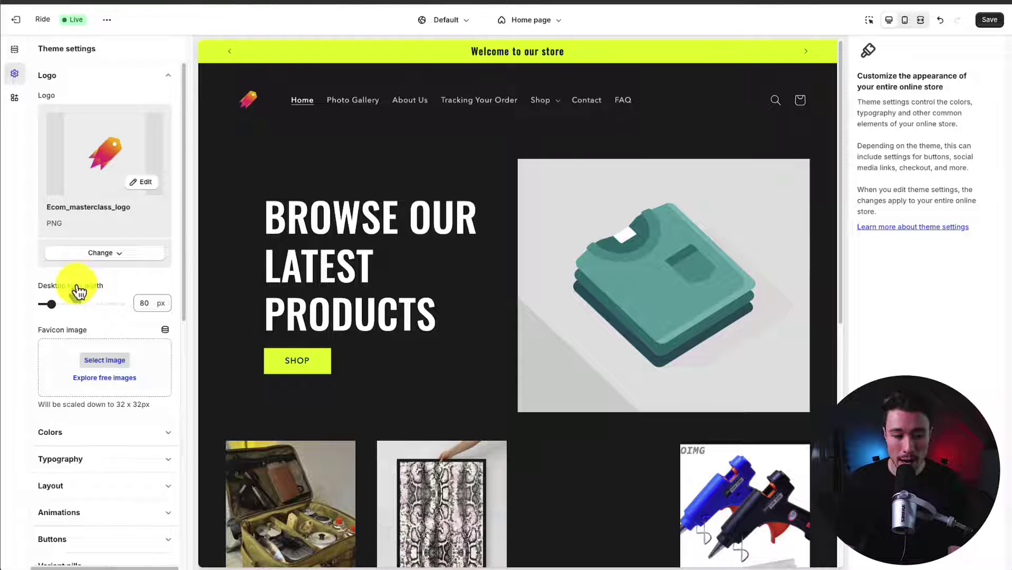
mouse_move(52, 305)
mouse_down()
mouse_move(117, 304)
mouse_move(52, 314)
mouse_up()
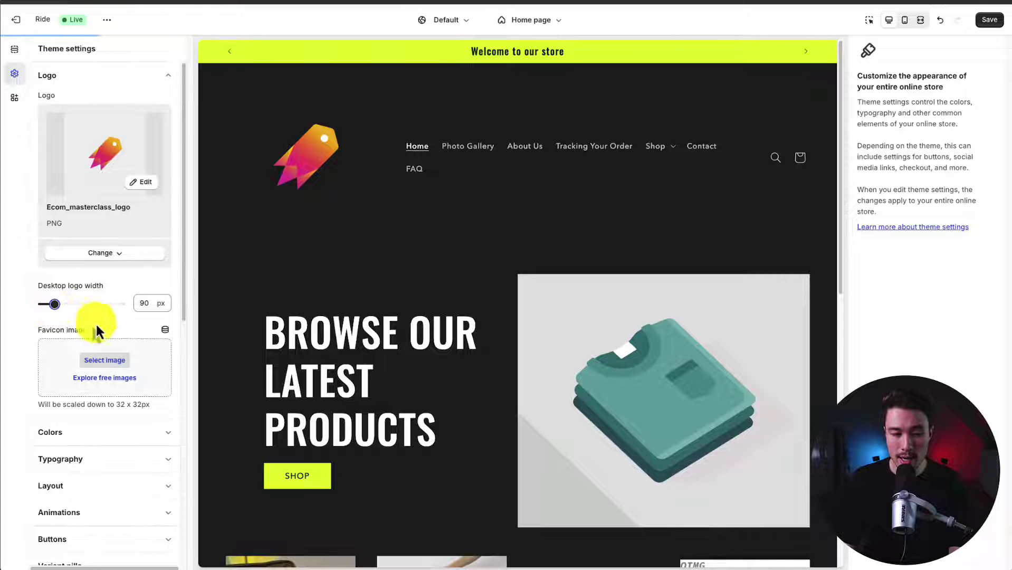
scroll(172, 355, down, 2)
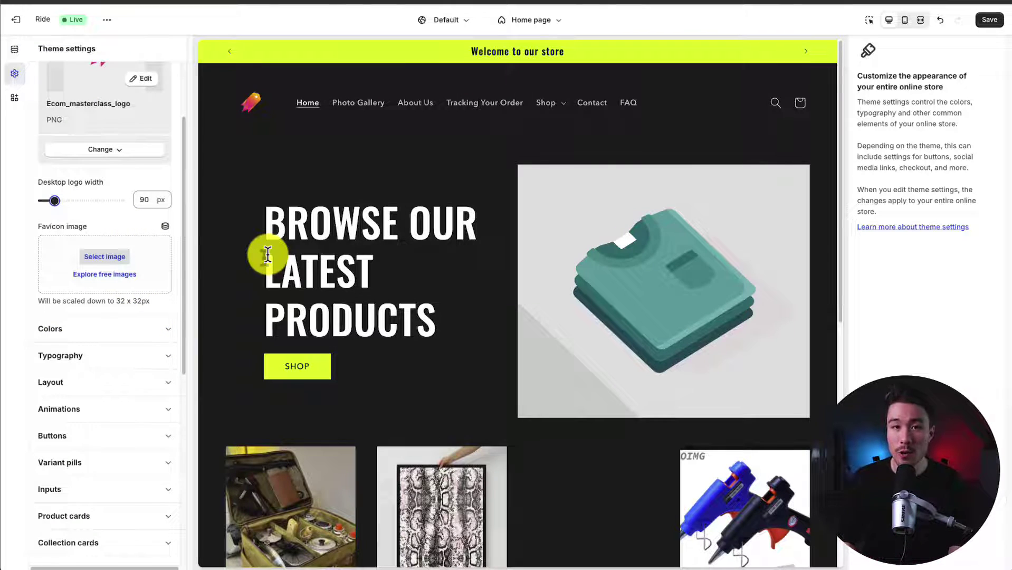
Use the same rocket logo PNG as the favicon and collapse the logo settings
click(110, 257)
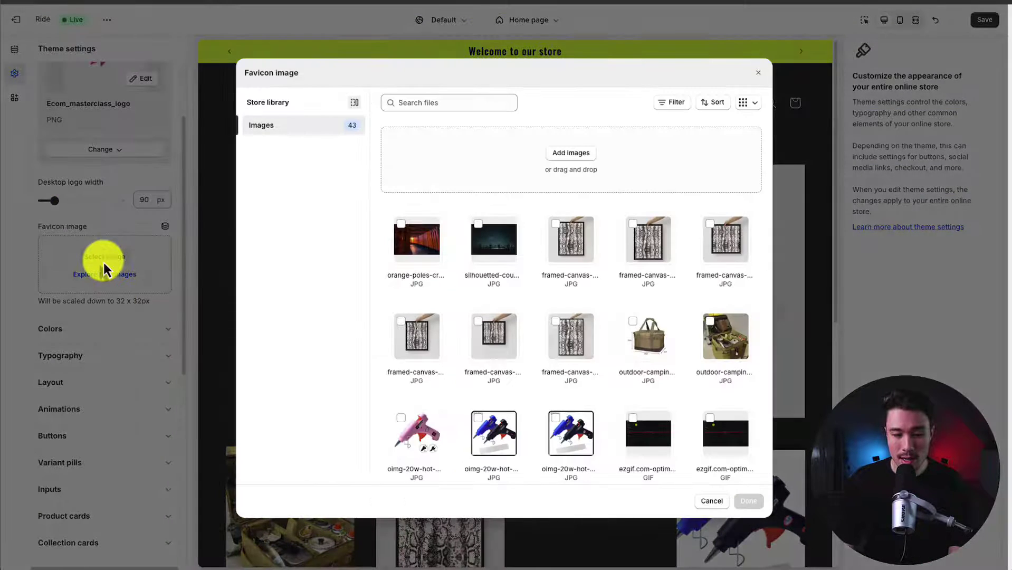
scroll(540, 270, down, 3)
click(541, 269)
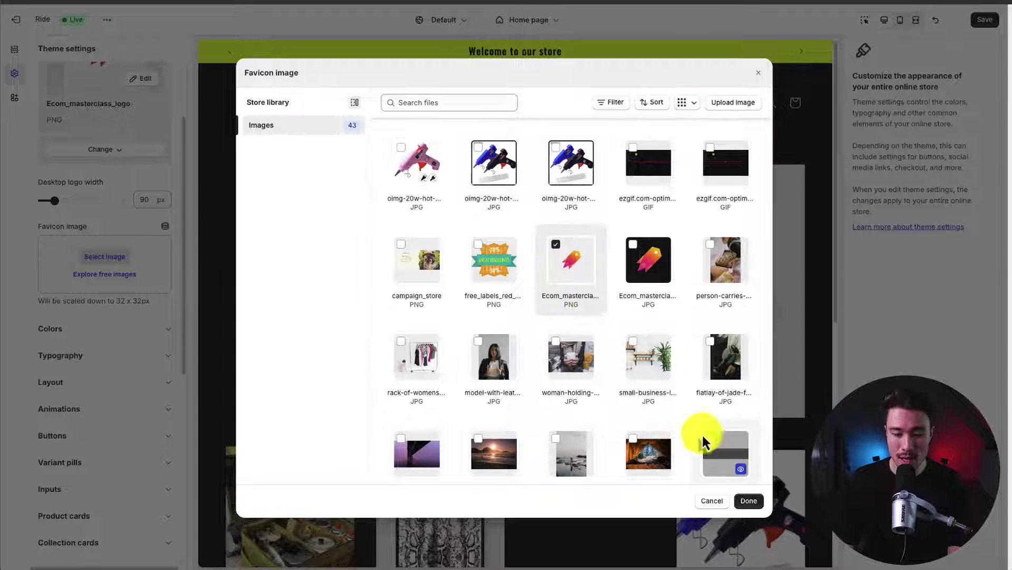
click(748, 501)
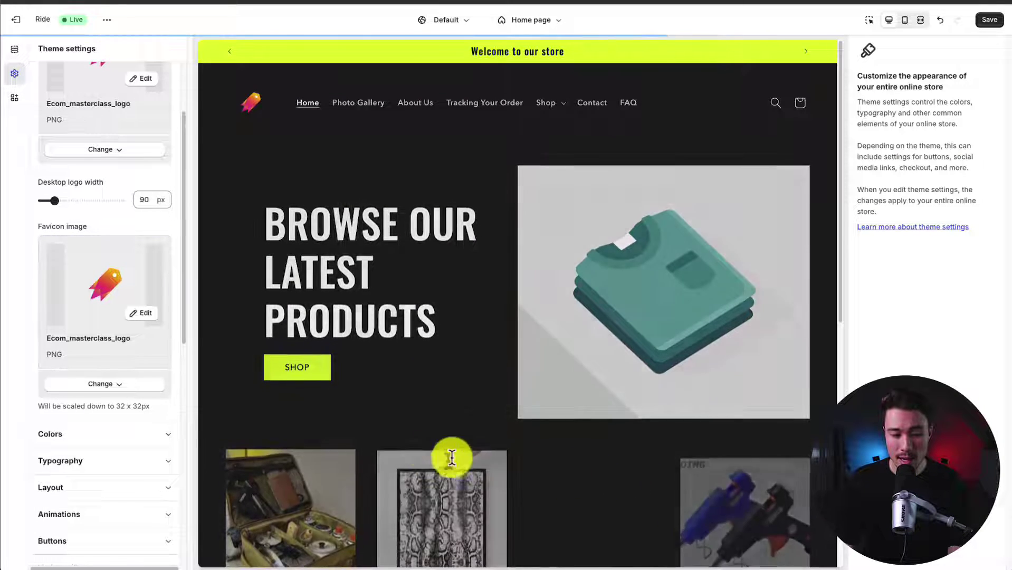
drag(117, 406, 165, 415)
scroll(165, 416, down, 1)
scroll(127, 247, up, 5)
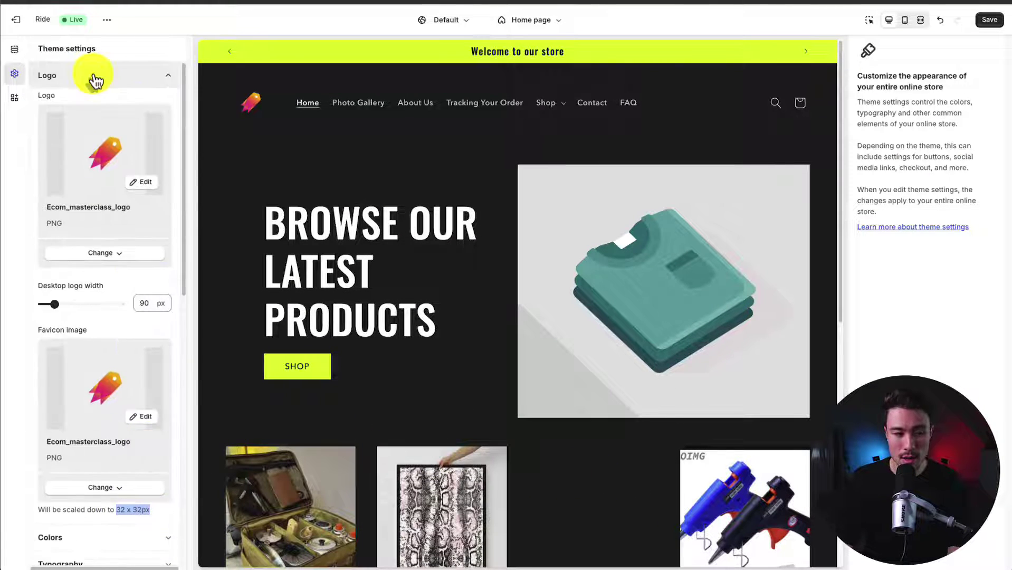
click(90, 78)
Make Scheme 1's solid button background and outline button red (#DD1D1D)
click(58, 105)
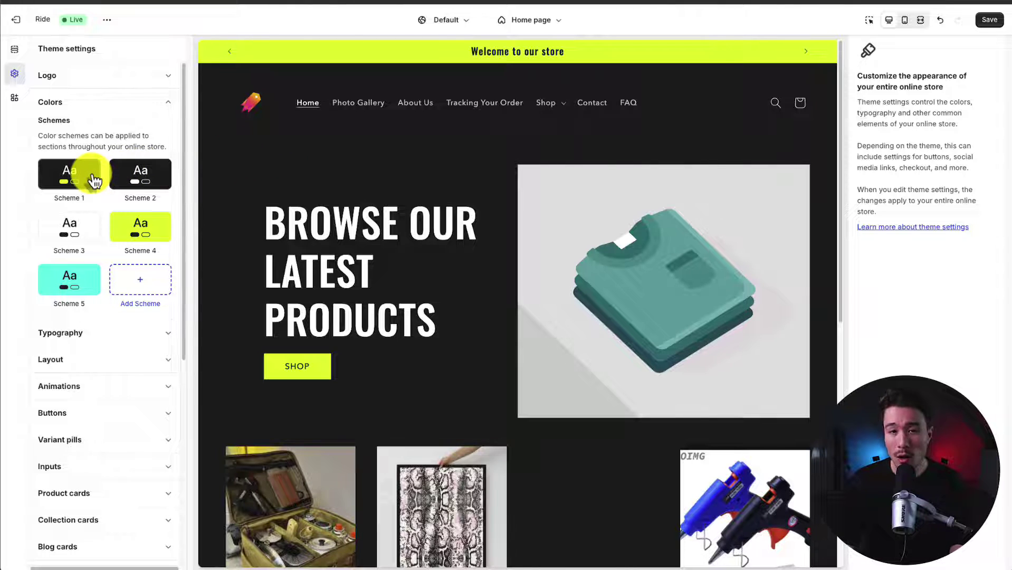
click(63, 179)
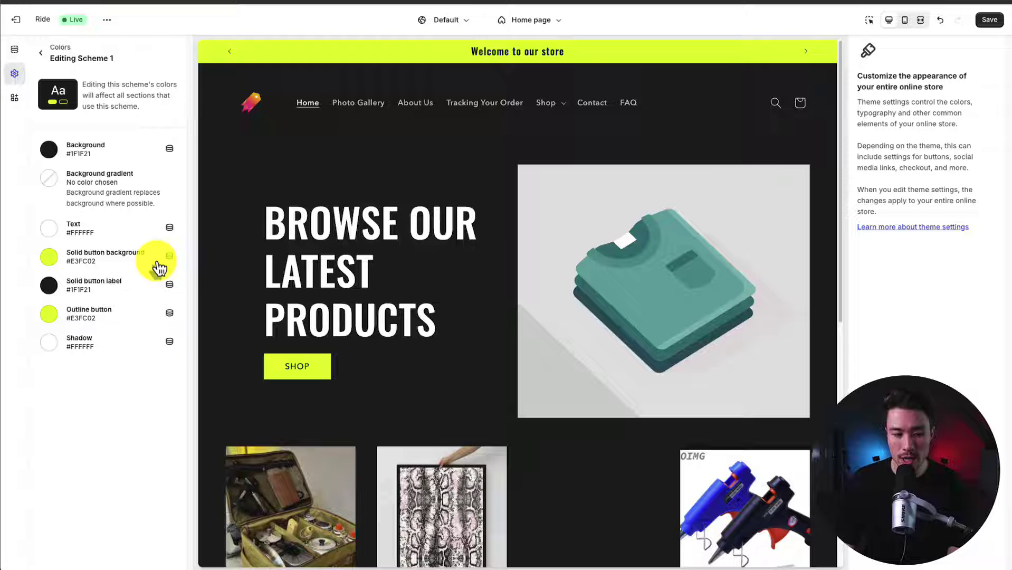
click(49, 258)
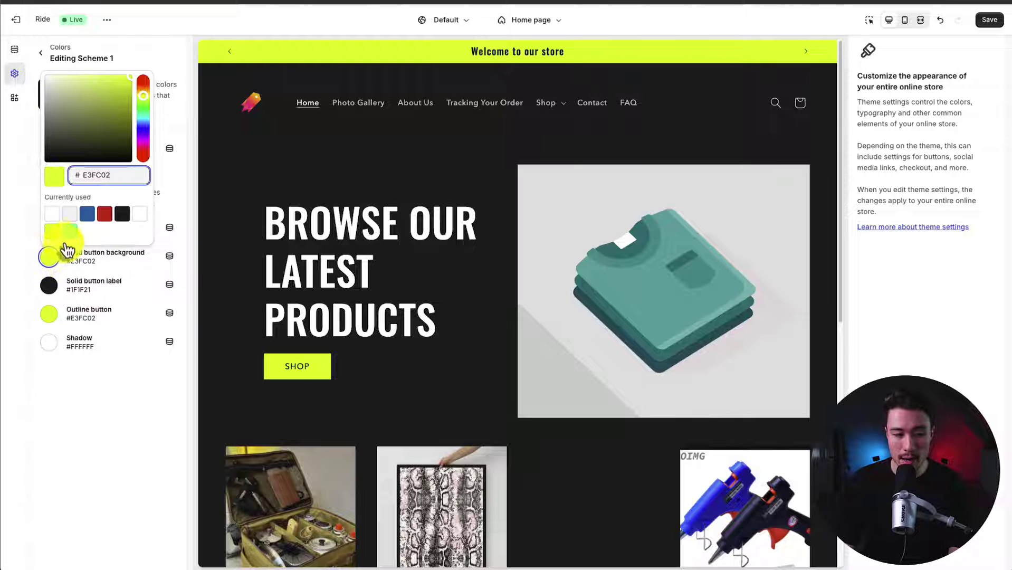
click(104, 214)
click(50, 314)
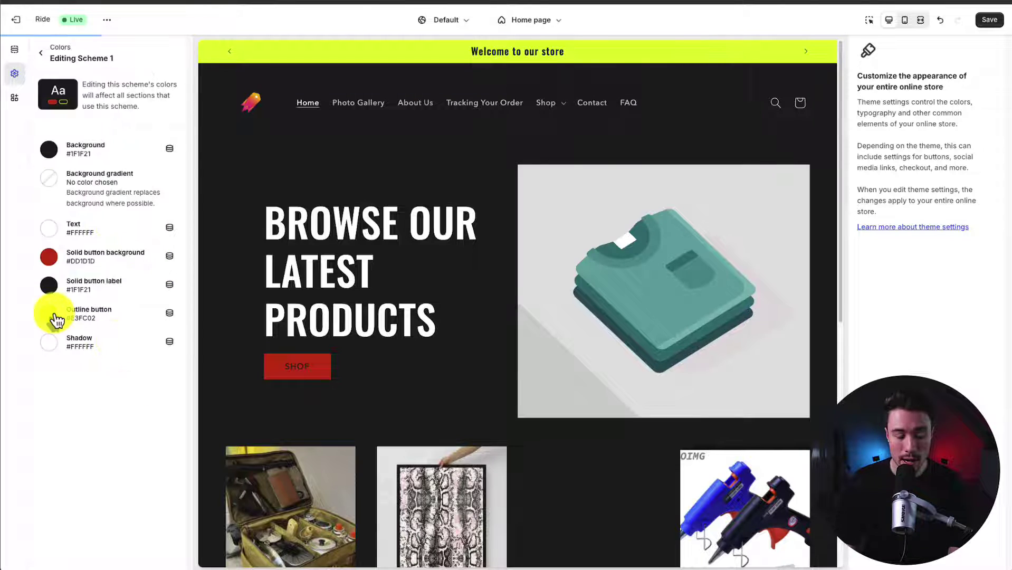
click(53, 271)
click(87, 426)
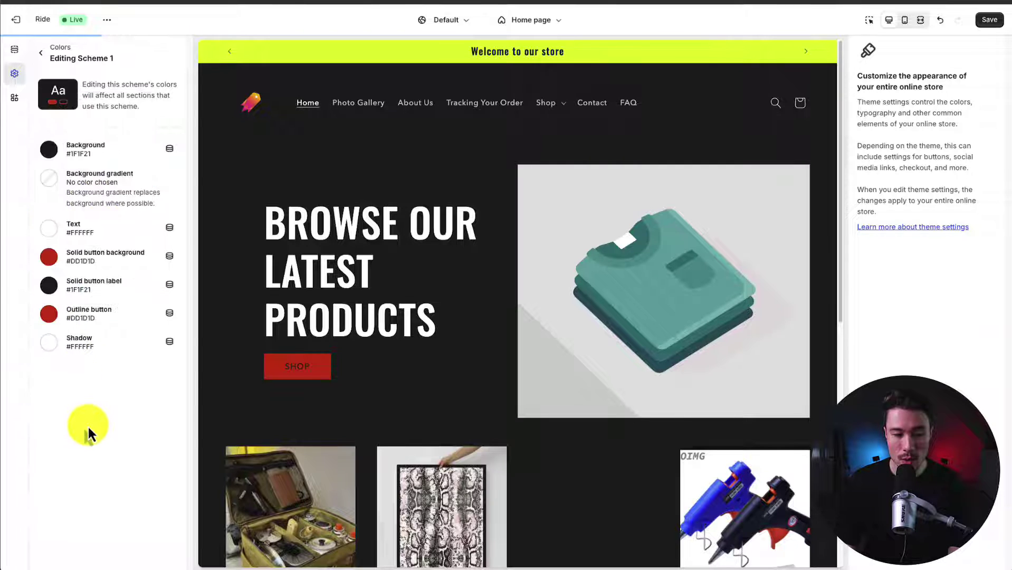
drag(841, 79, 843, 113)
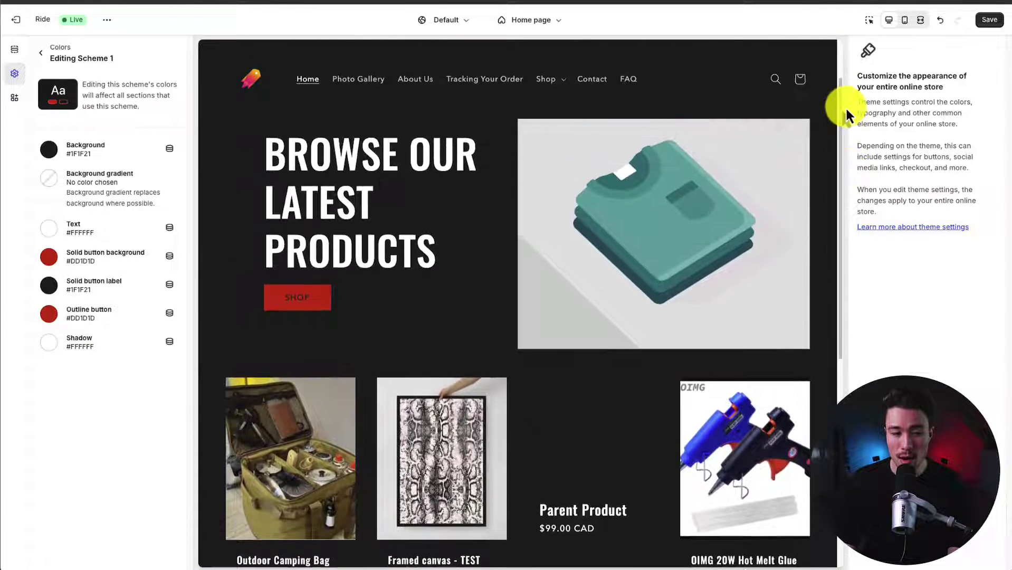
Add the Outdoor Camping Bag to the cart from its product page in the preview
click(250, 549)
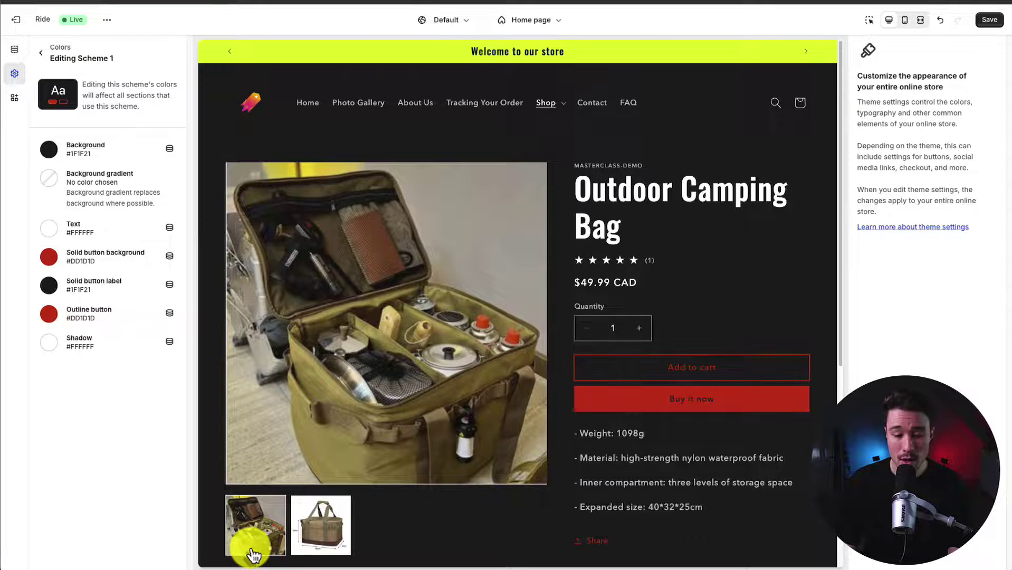
click(691, 368)
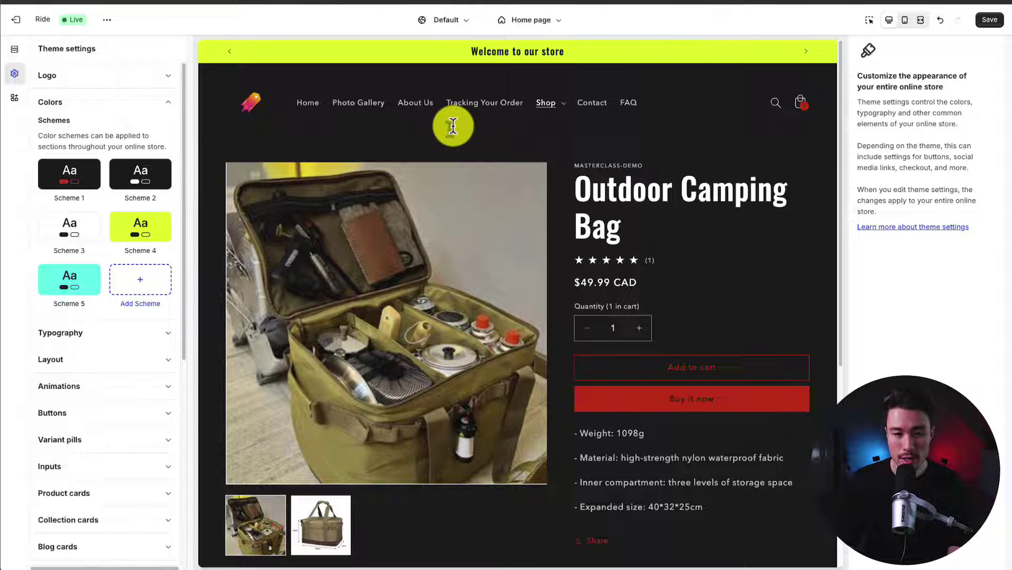
click(21, 54)
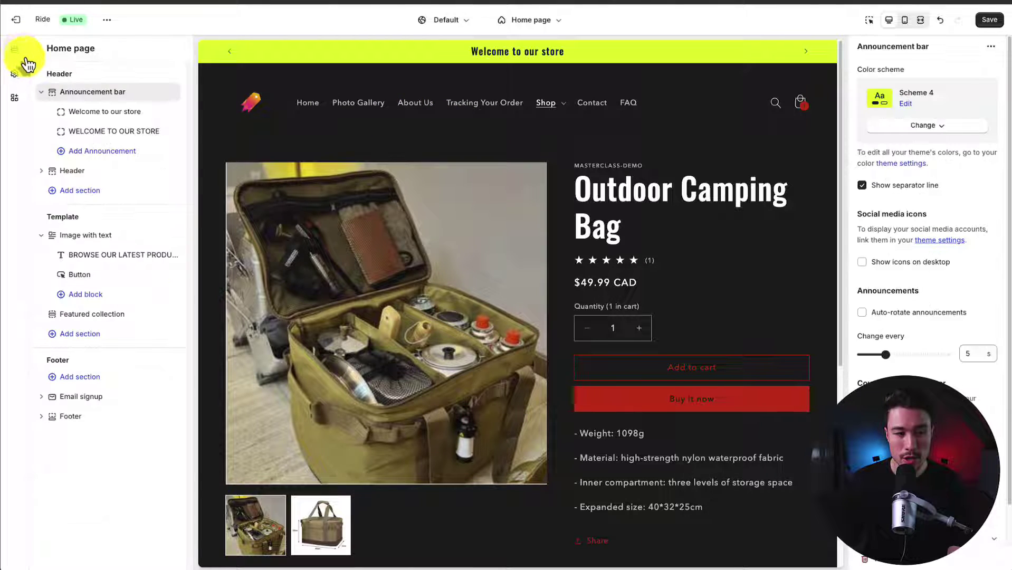
Edit Scheme 4 from the announcement bar and set its background to white
click(41, 92)
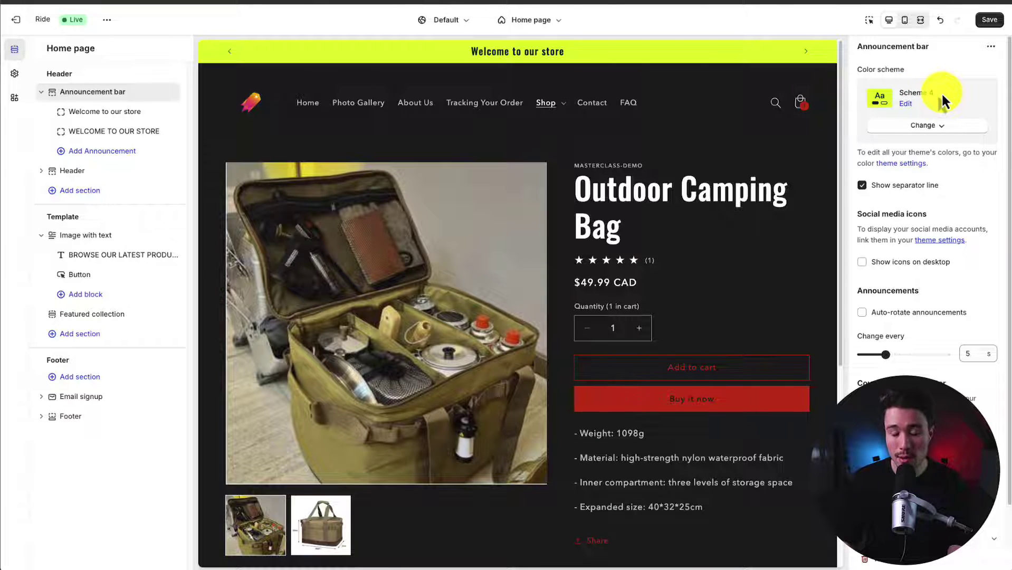
click(911, 106)
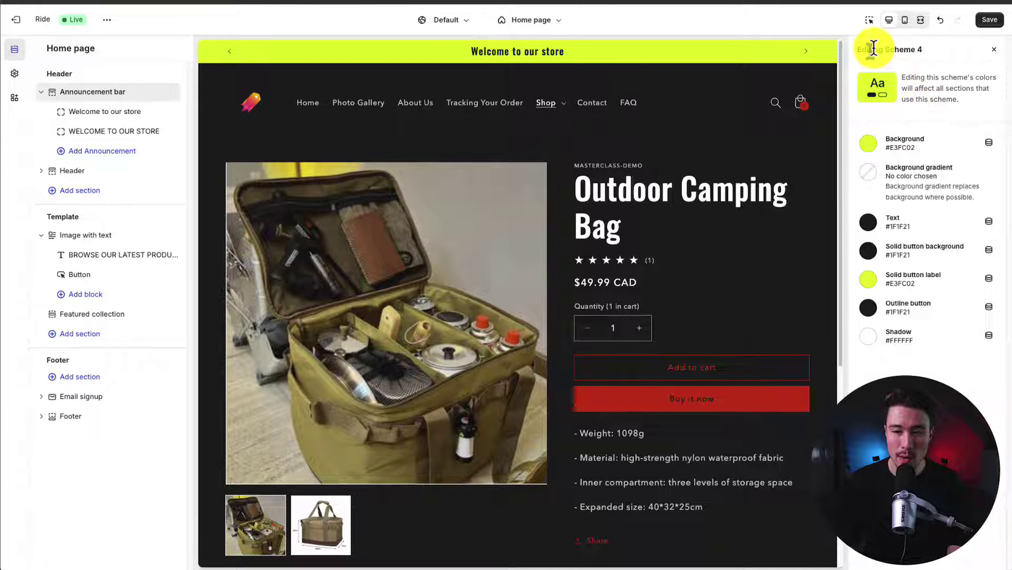
drag(937, 48, 873, 49)
click(869, 143)
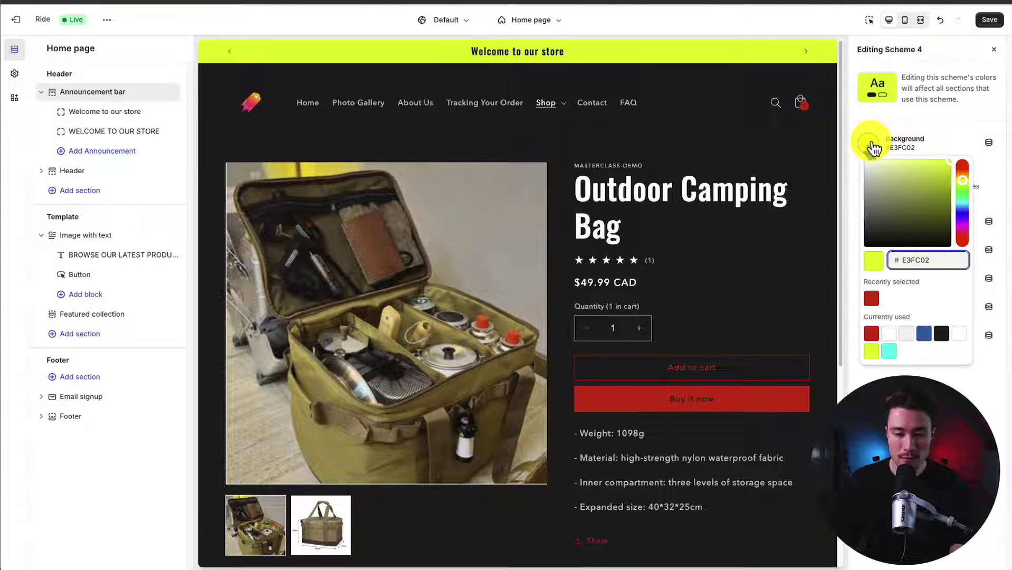
click(892, 337)
click(647, 195)
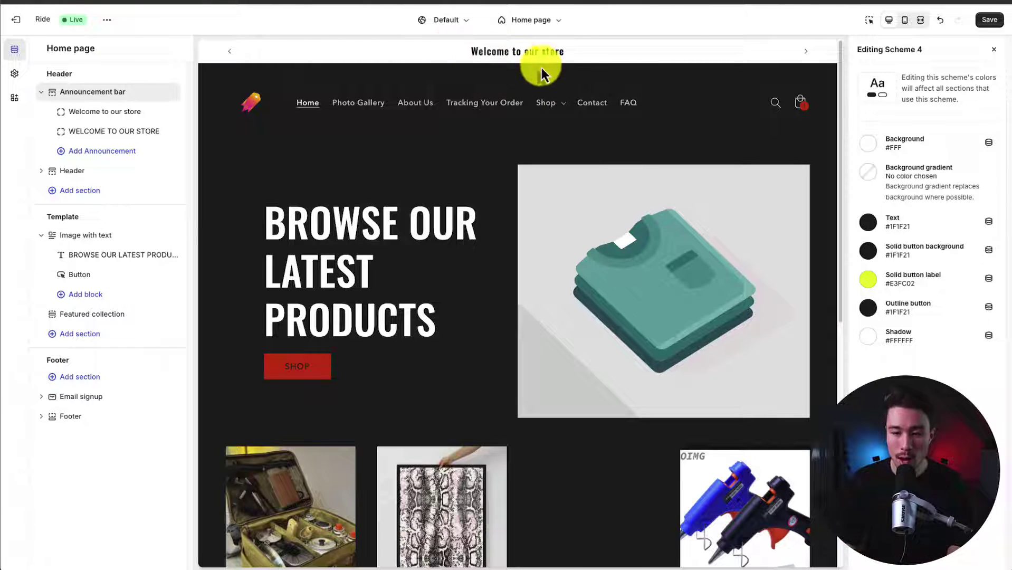
Give Scheme 4's solid button label a new colour and close the scheme editor
click(867, 280)
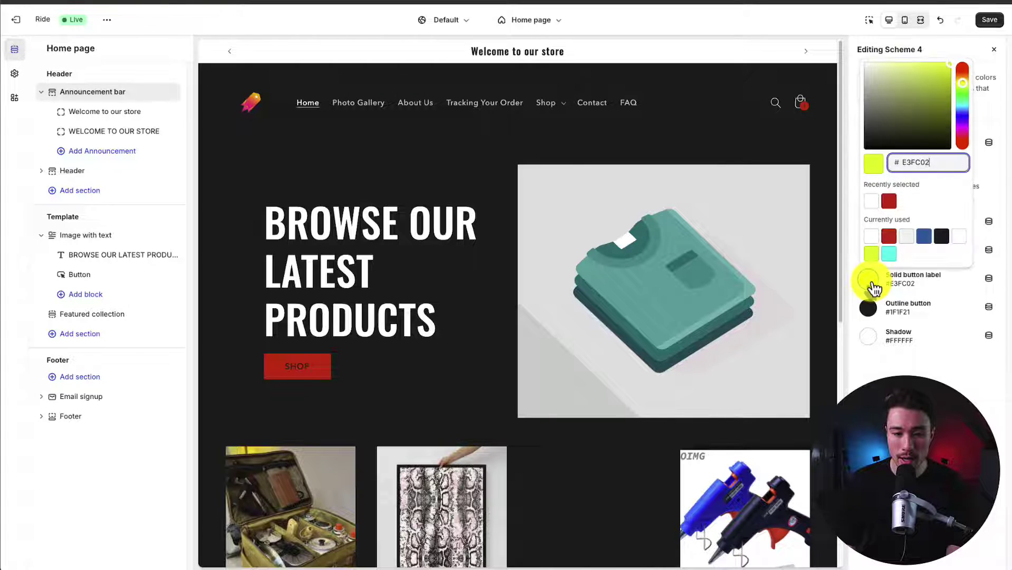
click(924, 238)
click(982, 121)
click(994, 49)
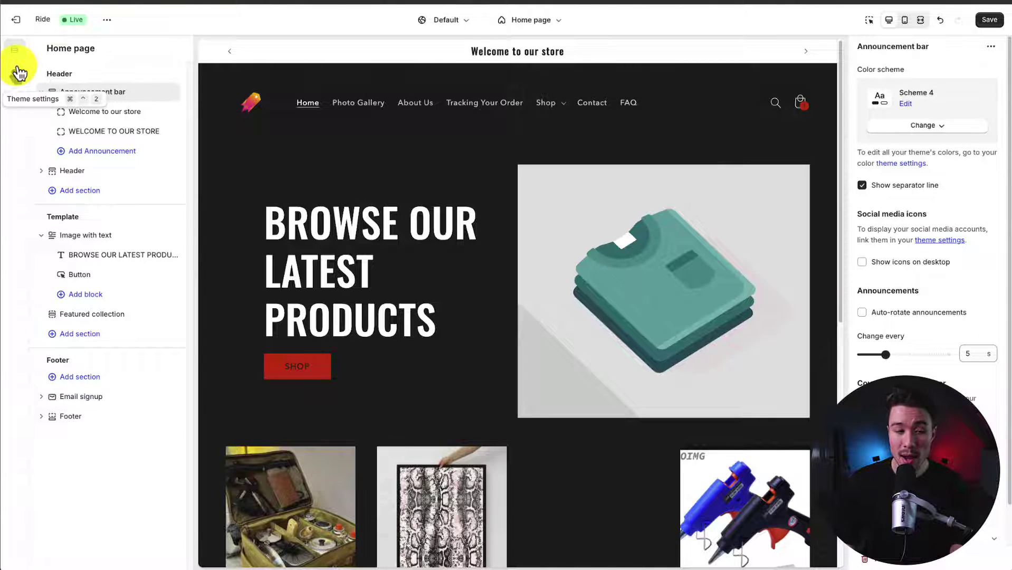
click(18, 72)
click(56, 100)
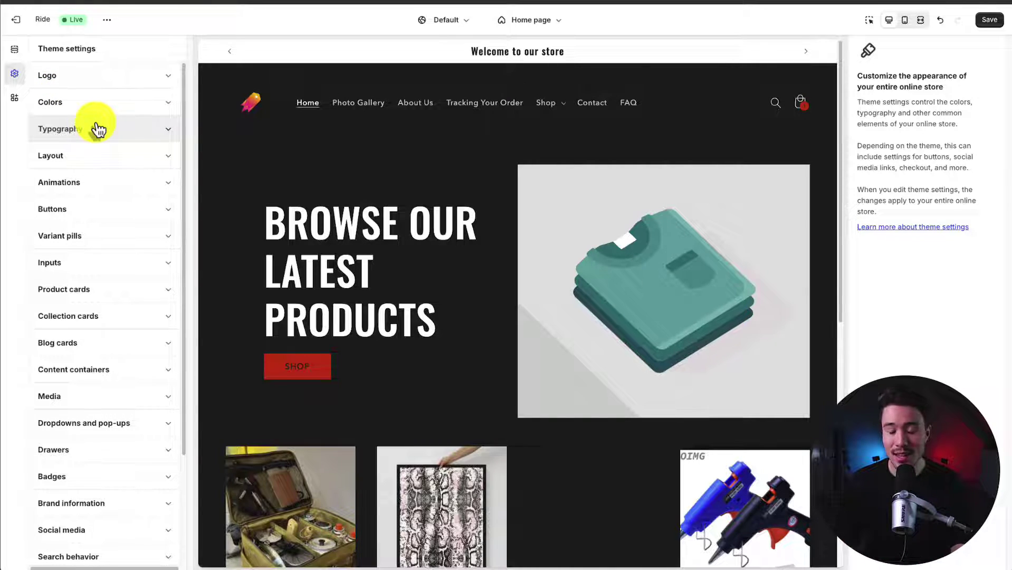
click(102, 216)
click(104, 219)
scroll(89, 254, down, 3)
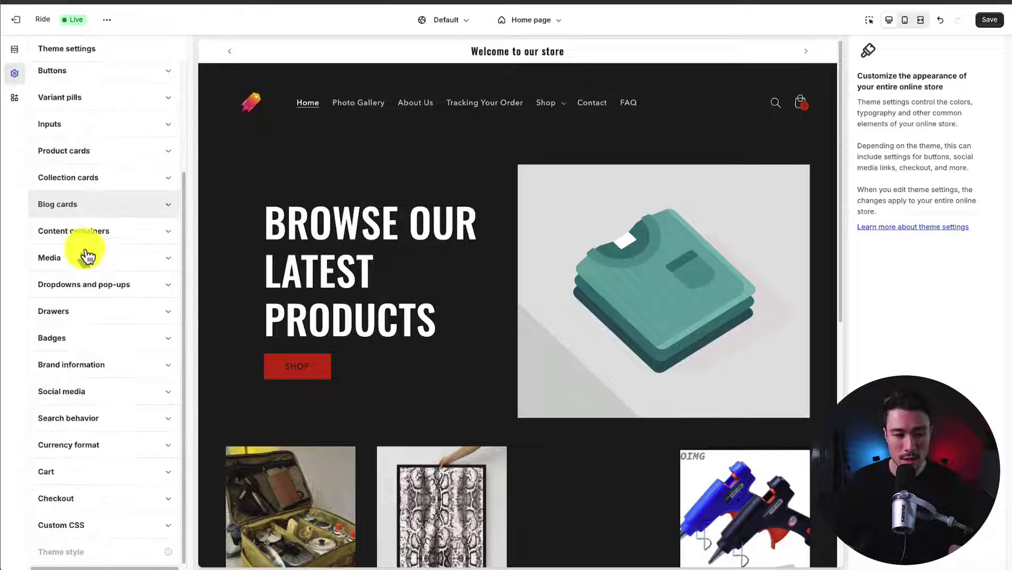
click(80, 178)
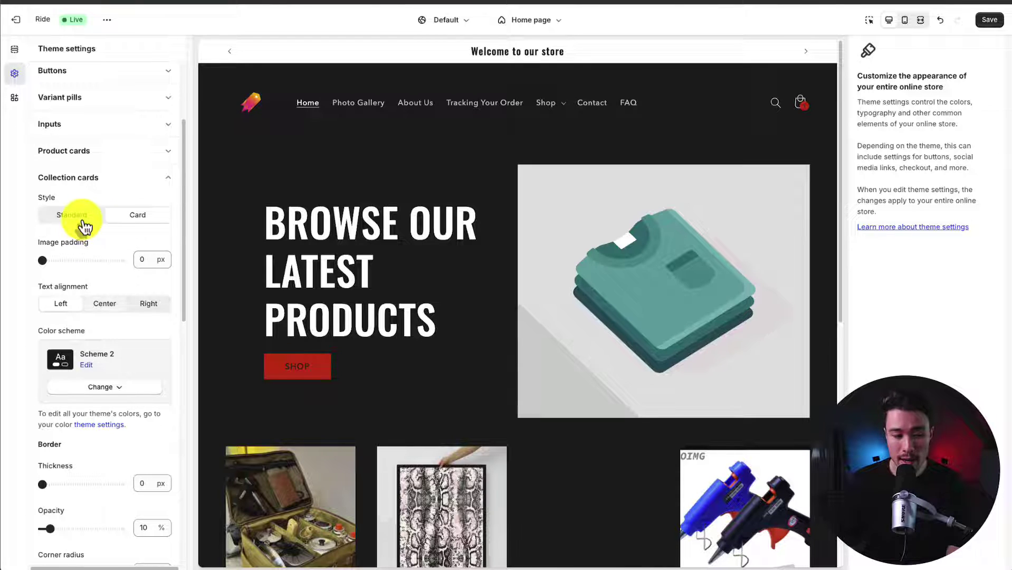
scroll(40, 390, down, 3)
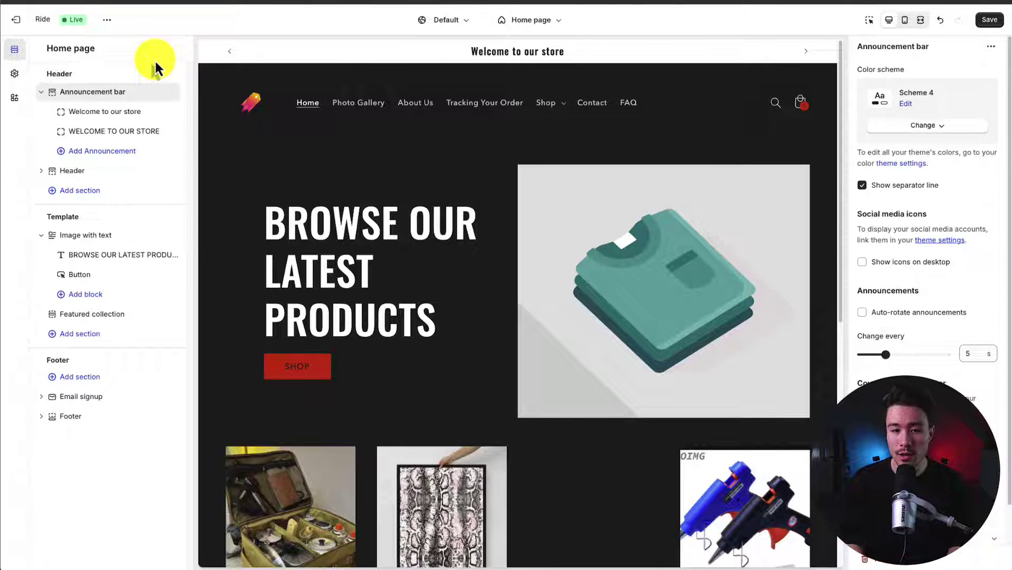
scroll(797, 234, down, 3)
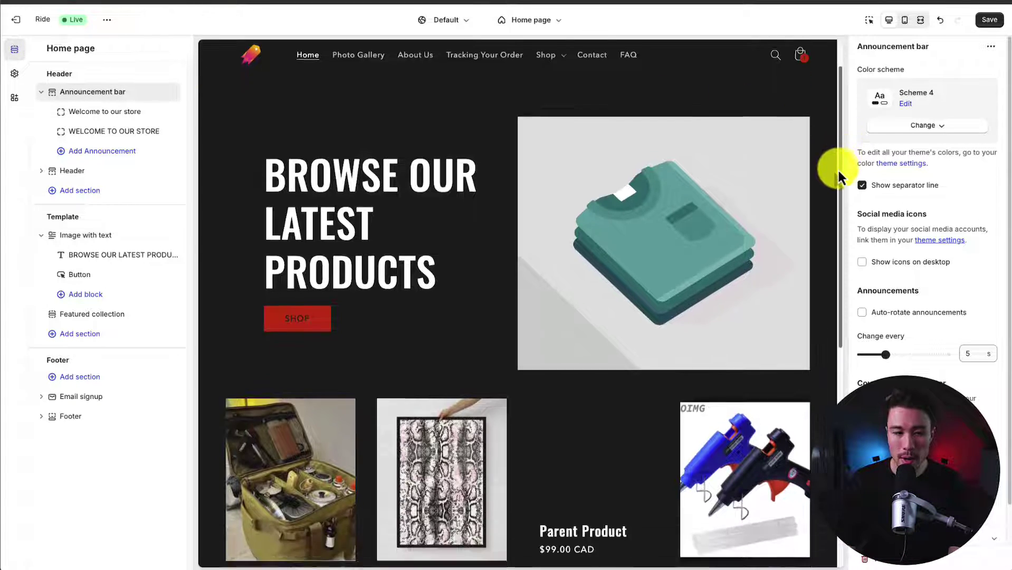
Fold away Announcement bar and Image with text, then select the Header section's settings
click(41, 93)
click(41, 177)
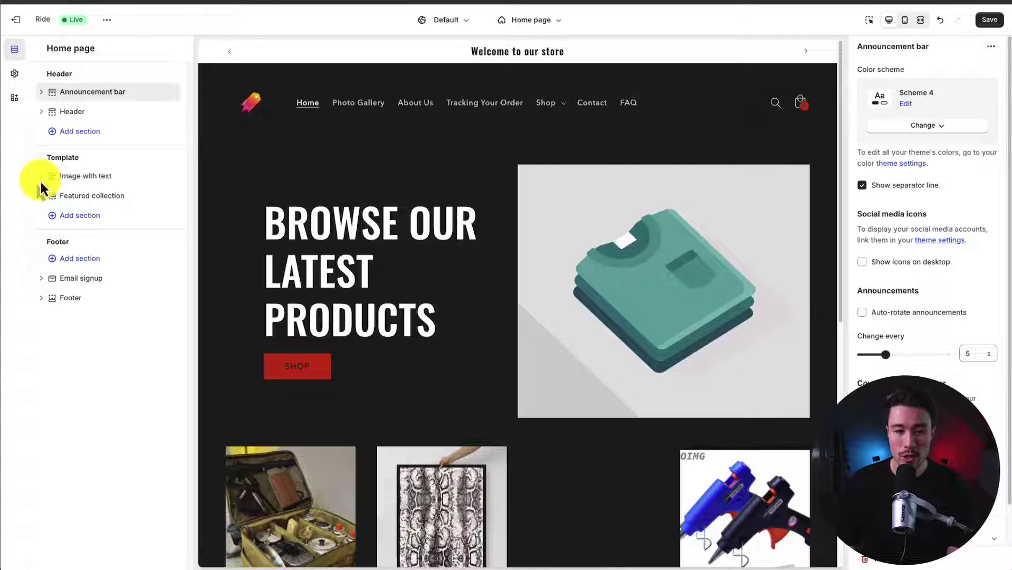
click(84, 115)
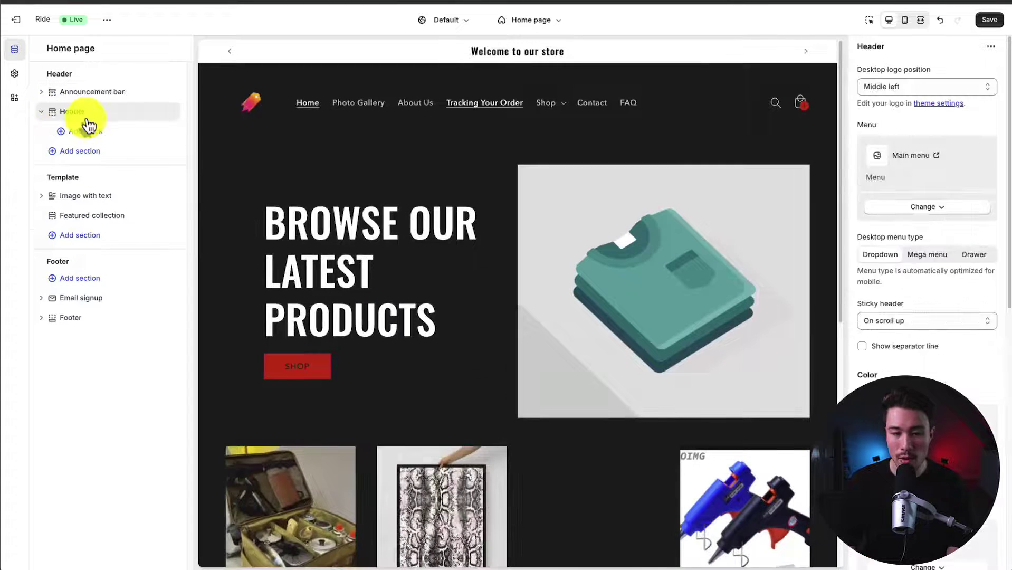
drag(41, 181, 107, 179)
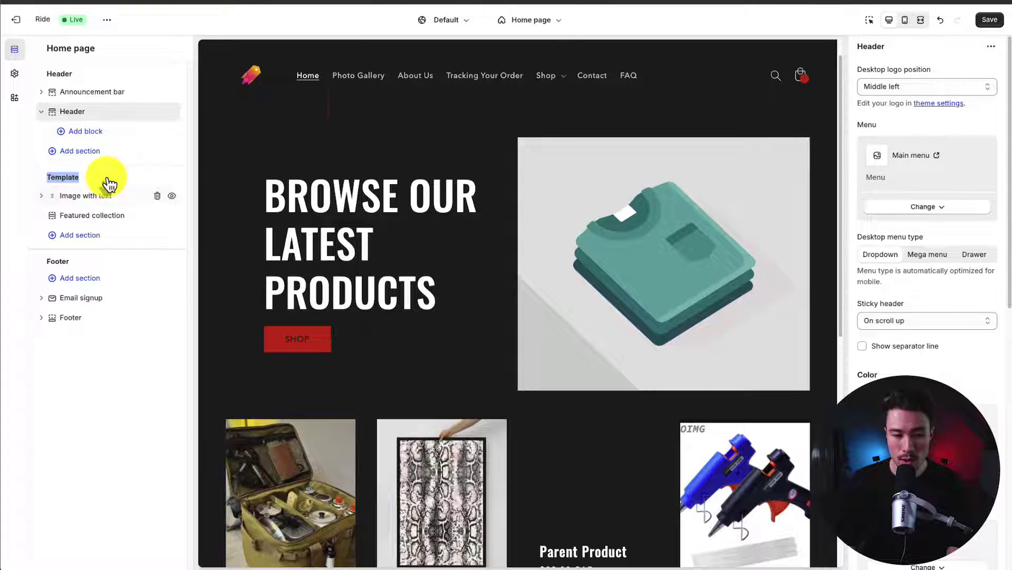
scroll(453, 321, down, 8)
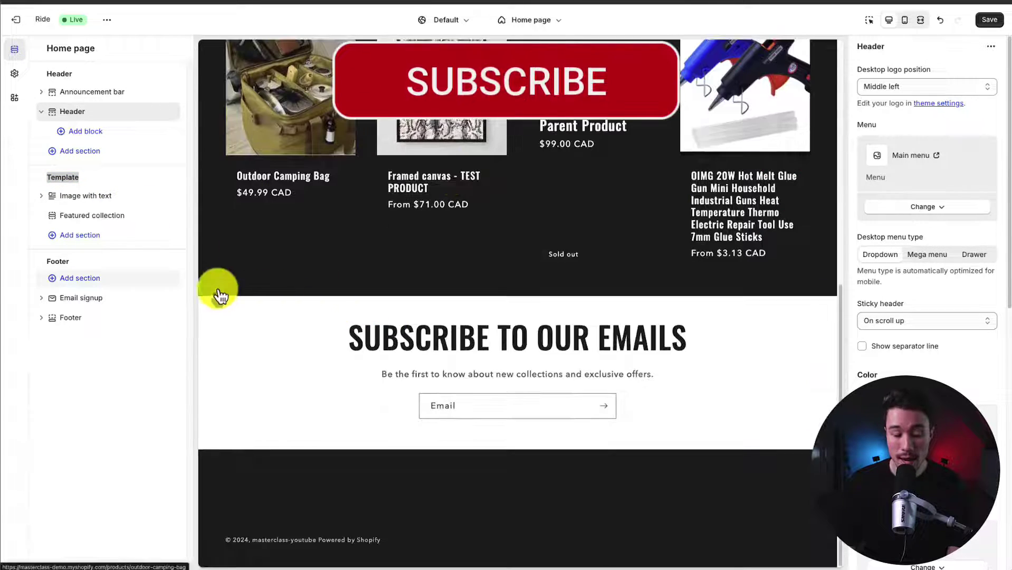
drag(51, 264, 82, 264)
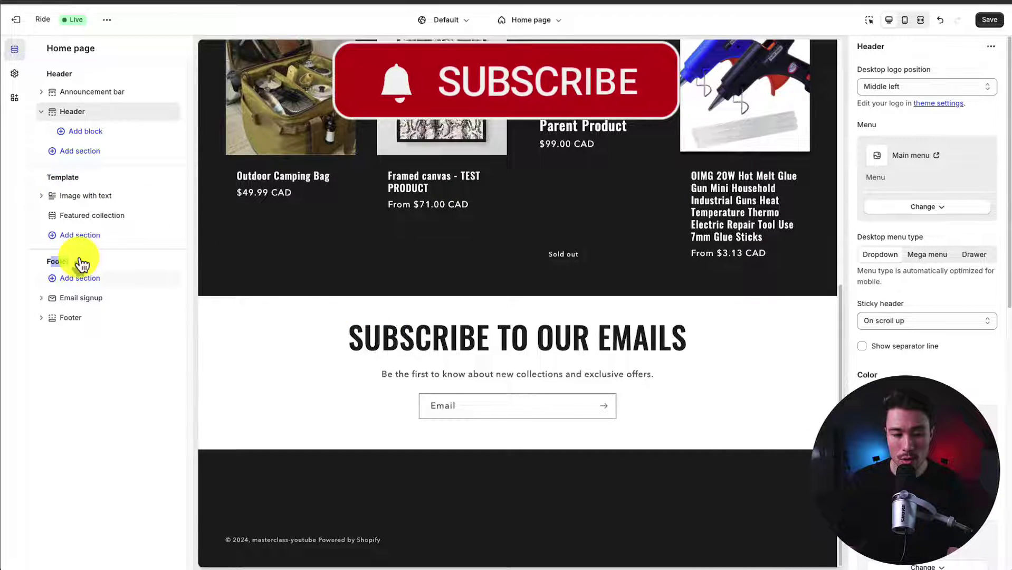
click(41, 298)
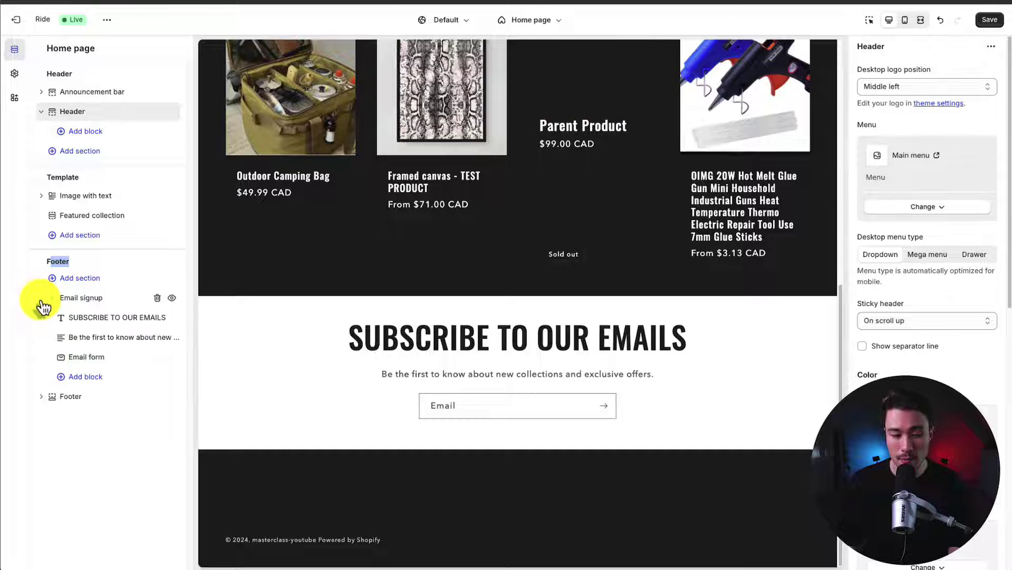
click(41, 298)
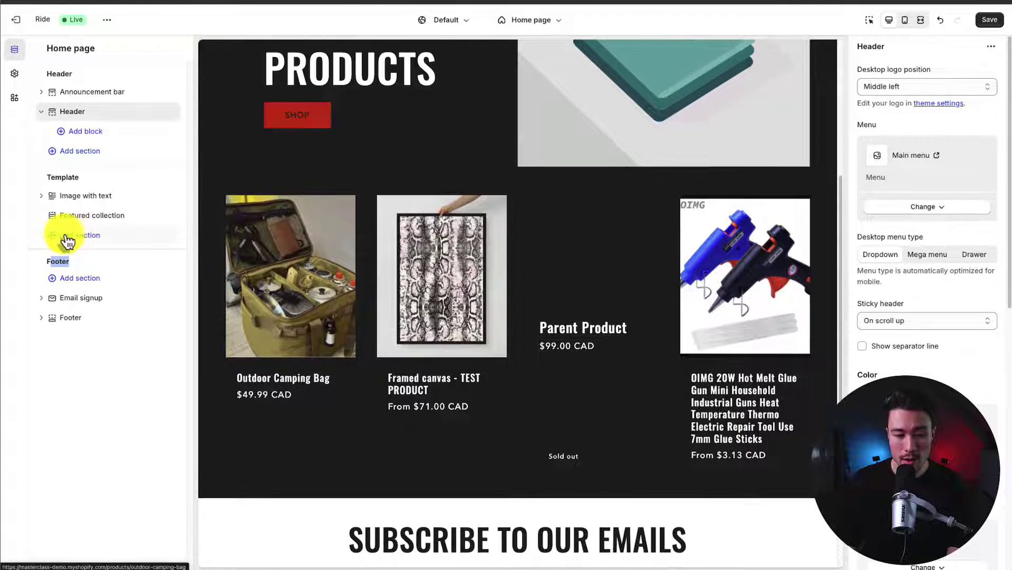
Add a Featured product section to the home page template
click(76, 237)
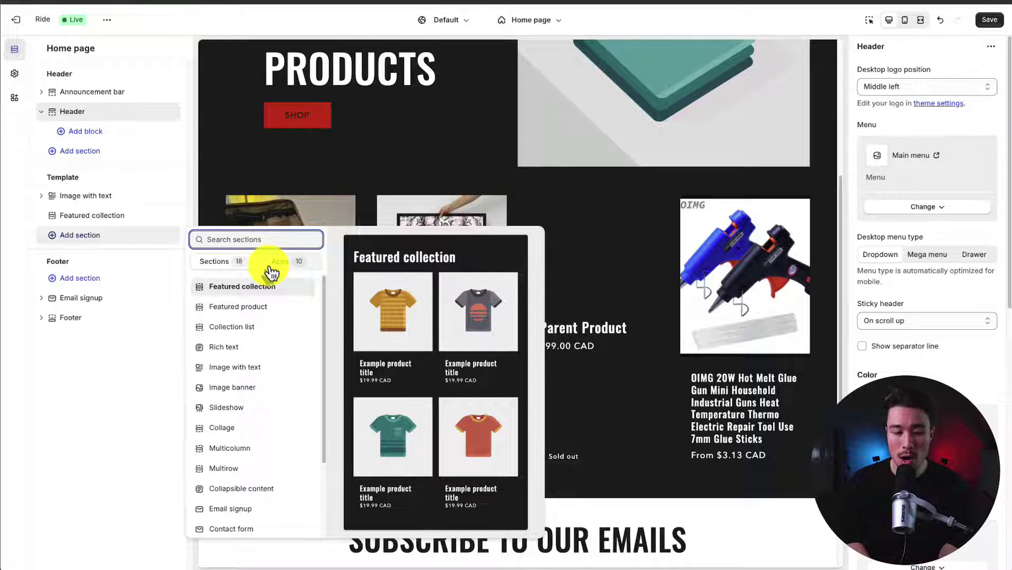
key(Down)
key(Down)
key(Down)
key(Down)
key(Down)
key(Down)
key(Down)
key(Down)
key(Down)
key(Down)
key(Down)
key(Down)
key(Down)
key(Down)
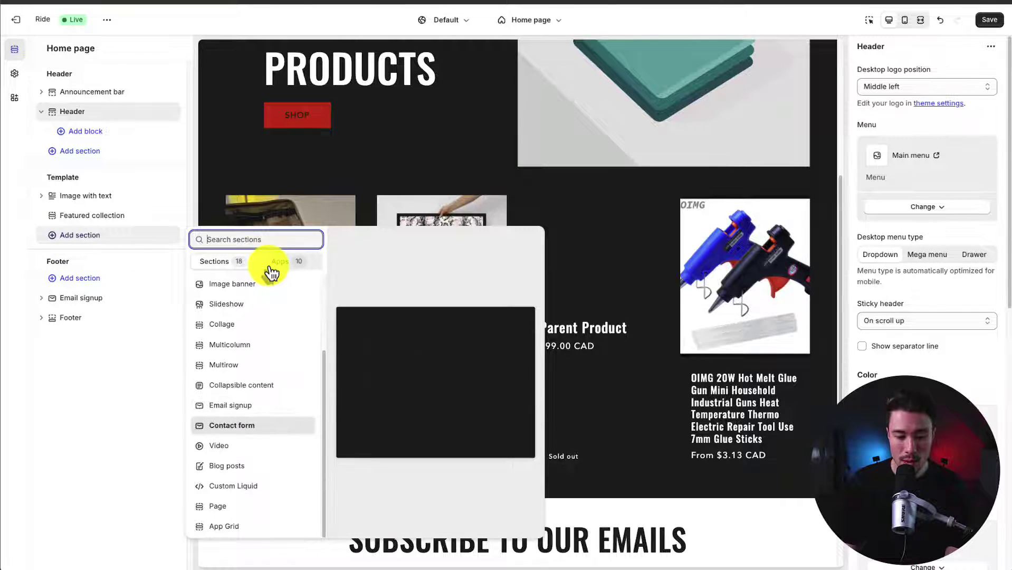
scroll(272, 308, up, 3)
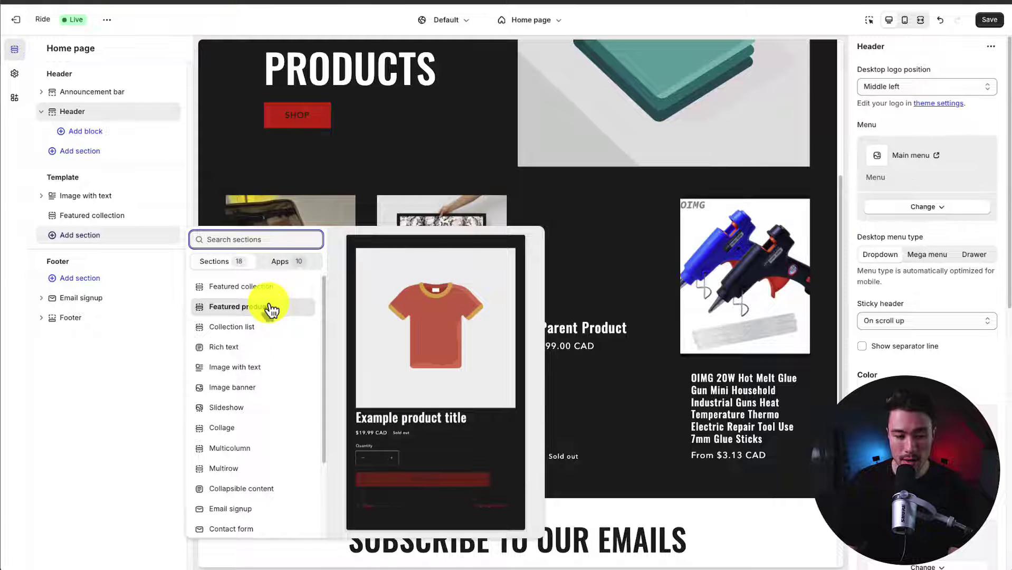
click(272, 308)
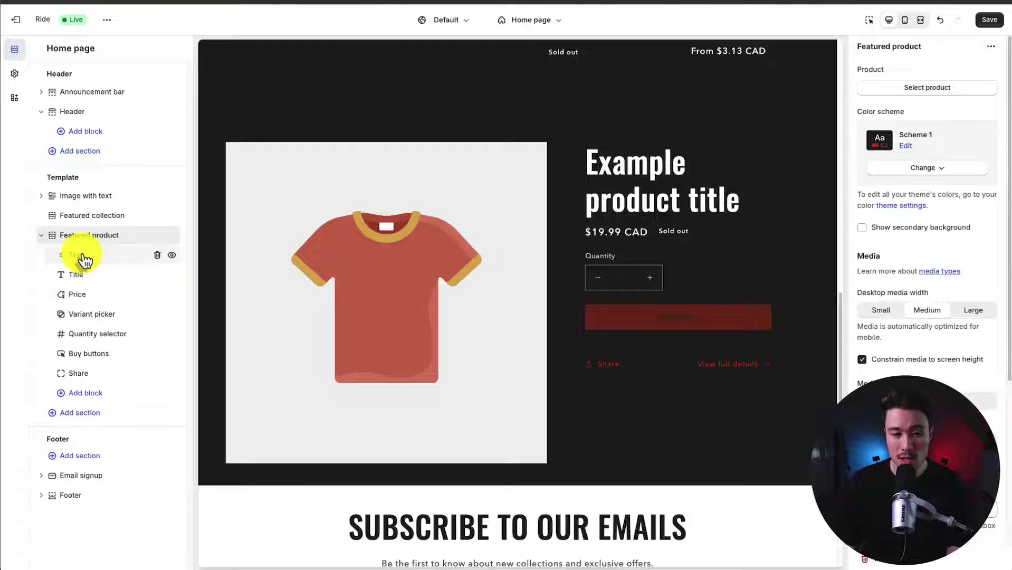
Delete the Featured product's Variant picker and Share blocks
click(80, 280)
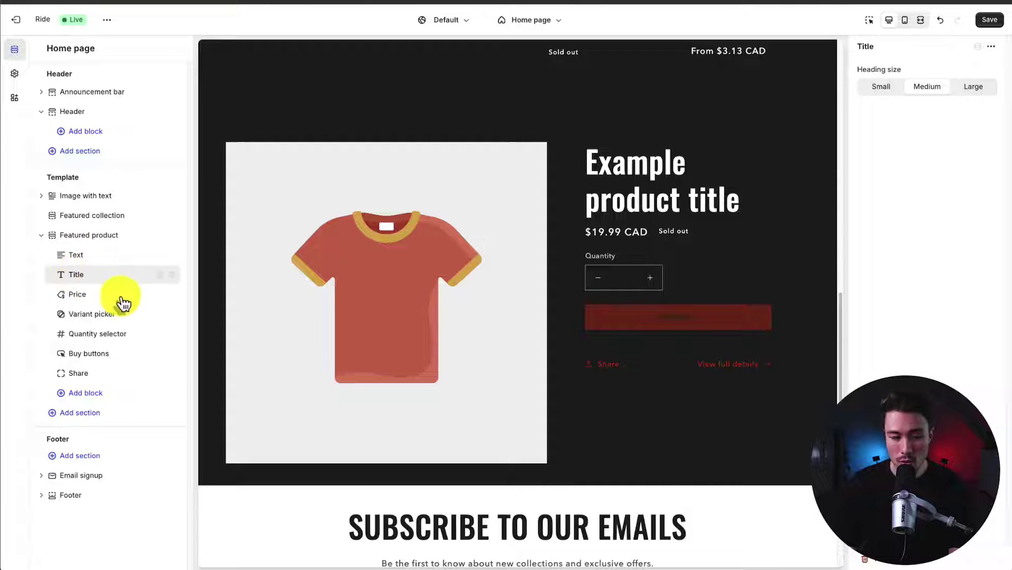
click(157, 313)
click(154, 353)
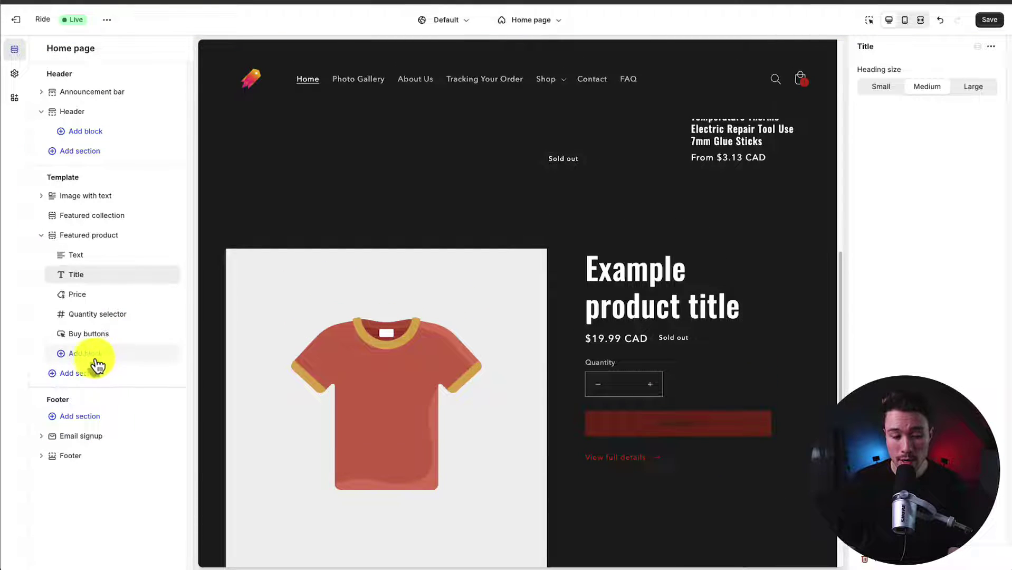
click(92, 364)
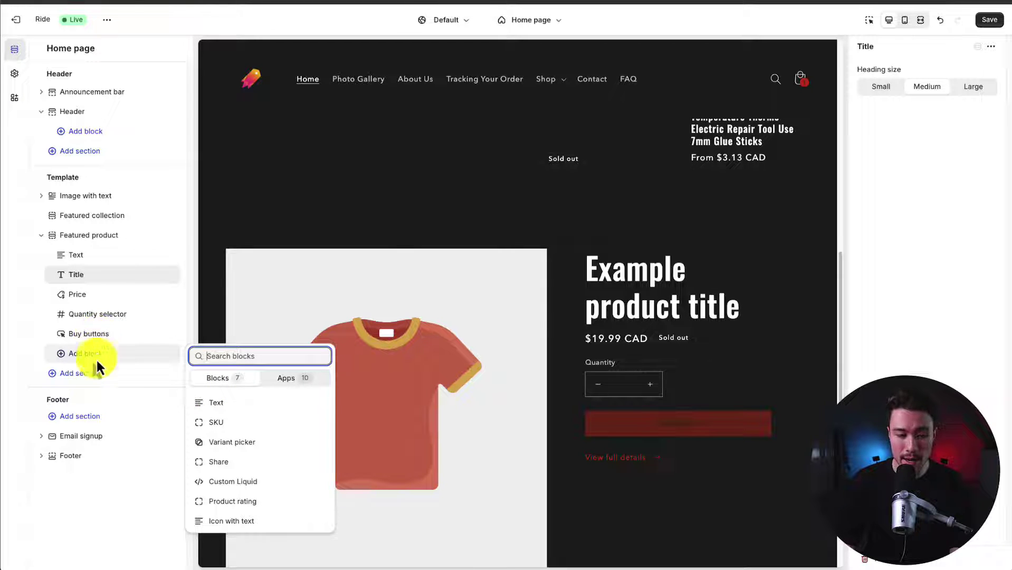
drag(89, 235, 113, 205)
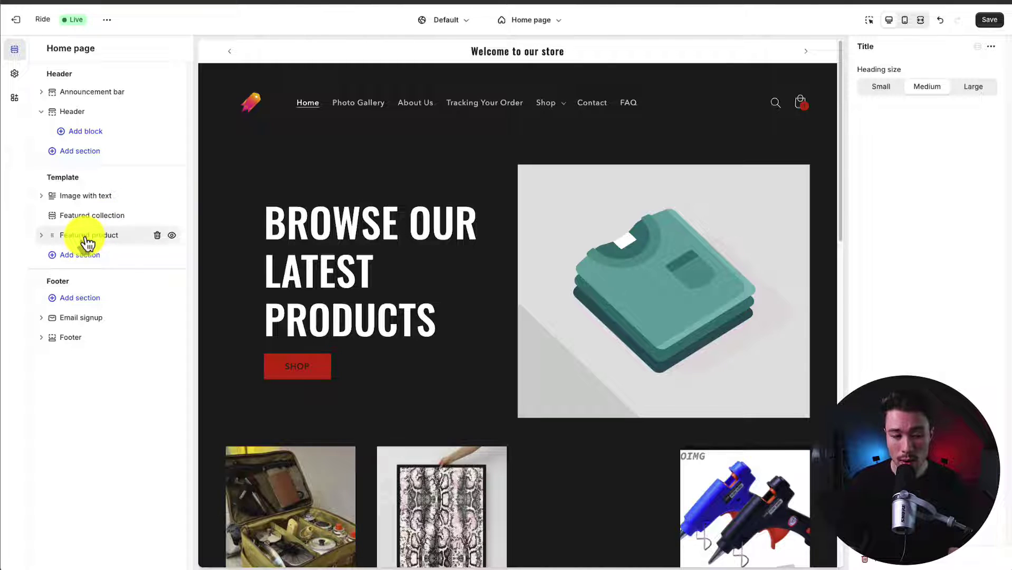
Move the Featured product section above Image with text and Featured collection in the Template group
drag(87, 243, 100, 208)
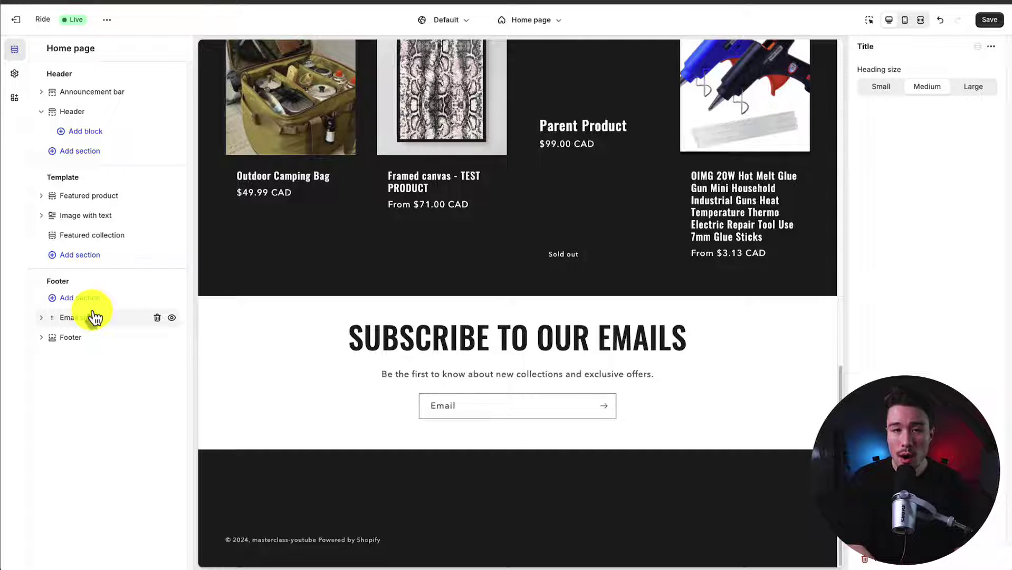
click(74, 216)
scroll(339, 322, down, 5)
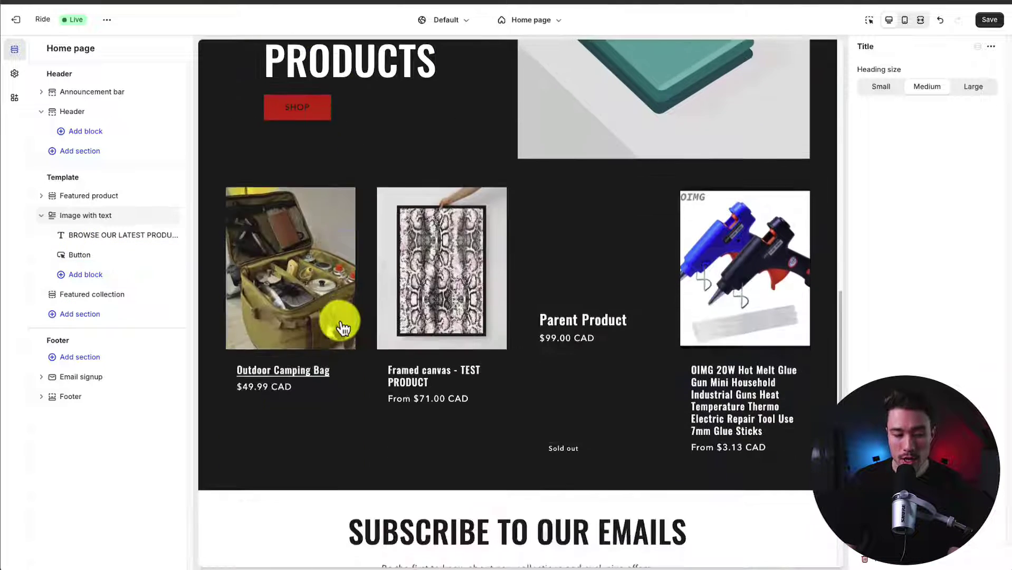
scroll(343, 327, up, 3)
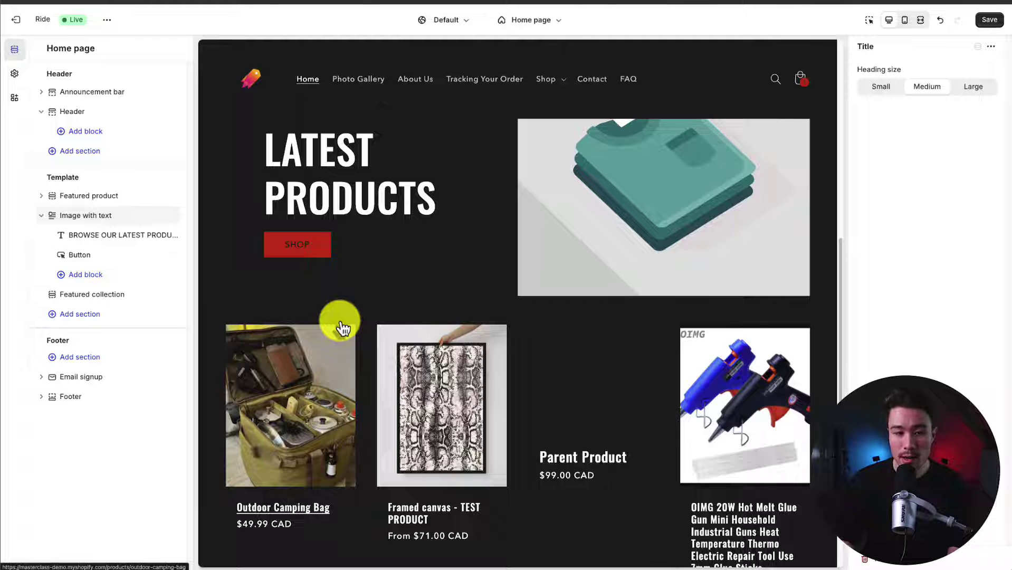
Change the hero button label to 'SHOP OUR LATEST CAMPING GEAR'
click(84, 259)
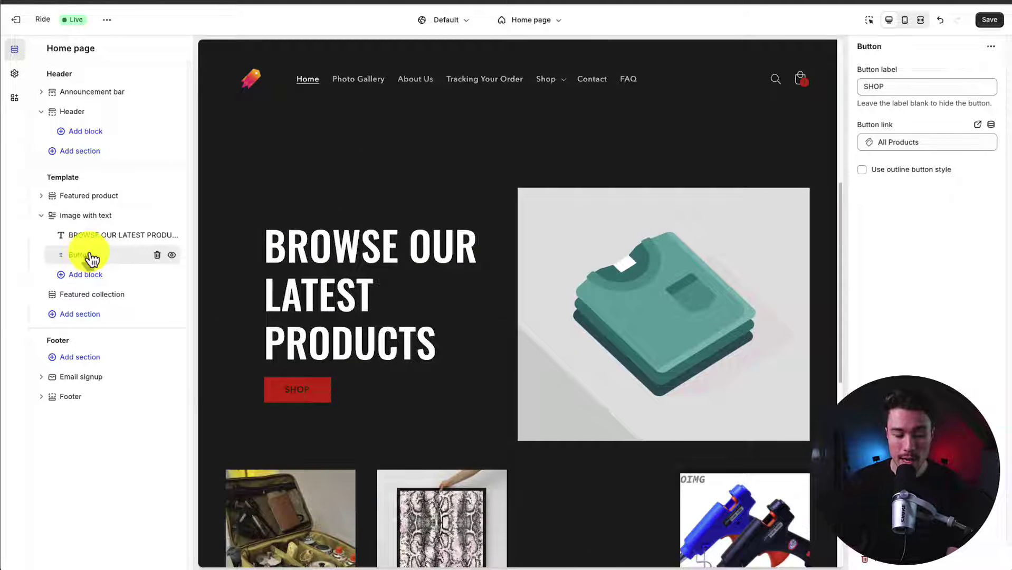
double_click(926, 87)
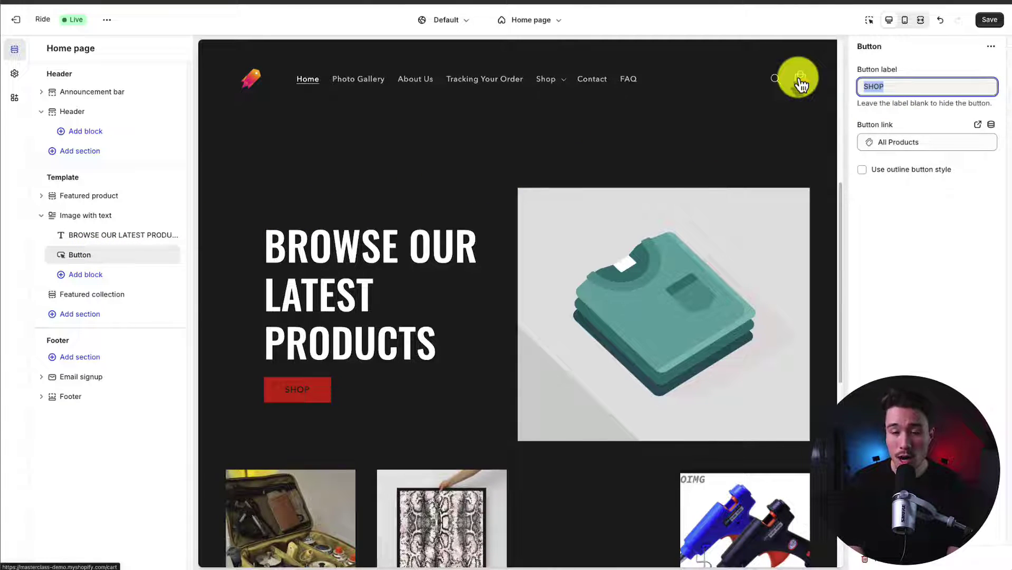
text(OUR L)
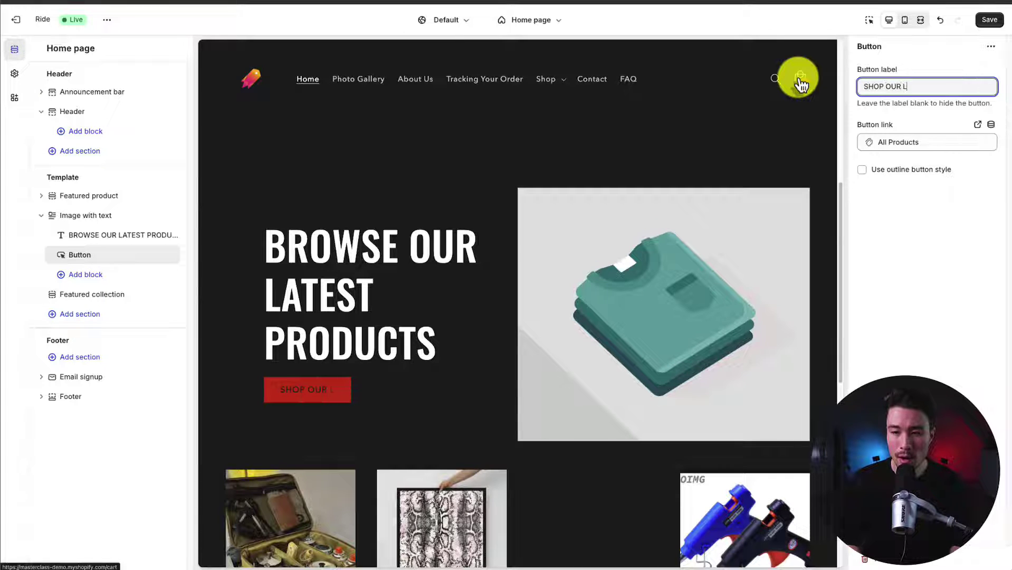
text(ATEST CAMPING GEA)
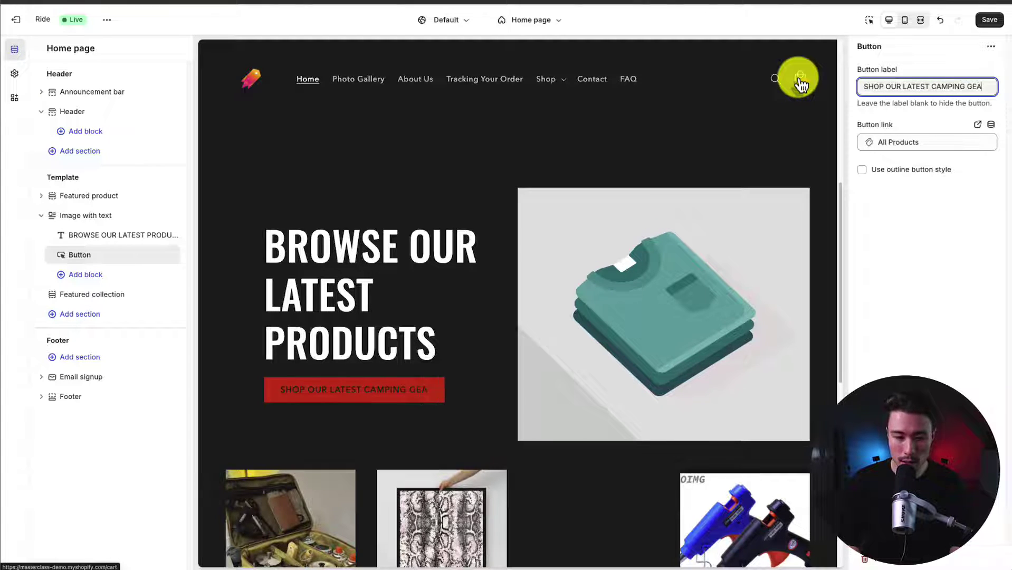
text(R)
Link the hero button to the Camping collection and preview that collection page
click(942, 144)
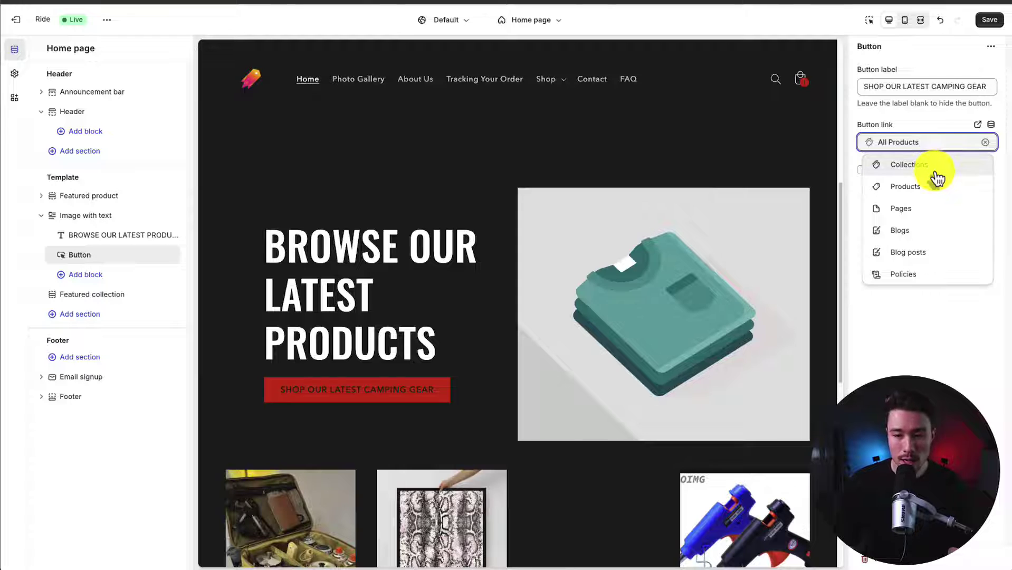
click(935, 167)
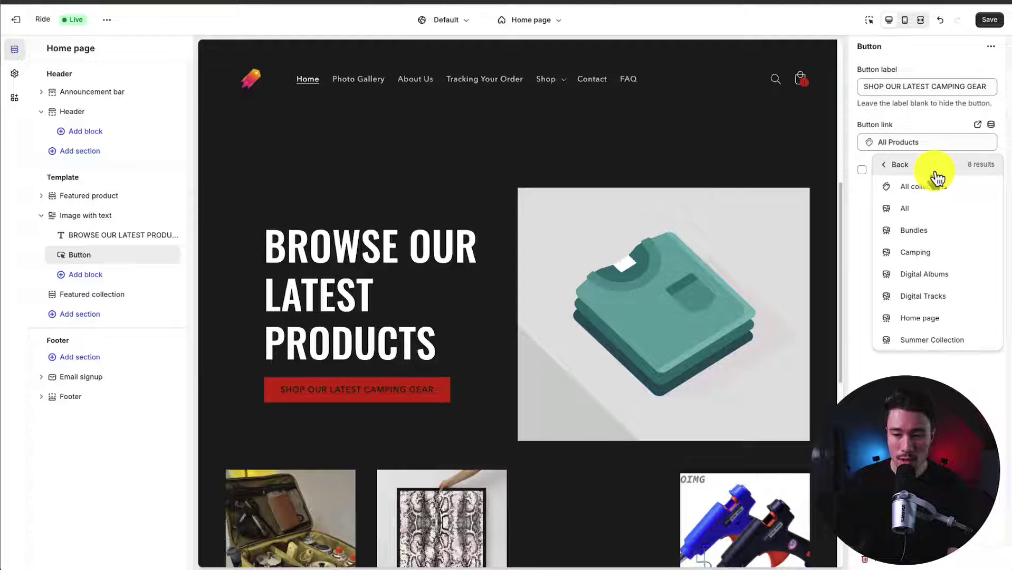
click(931, 256)
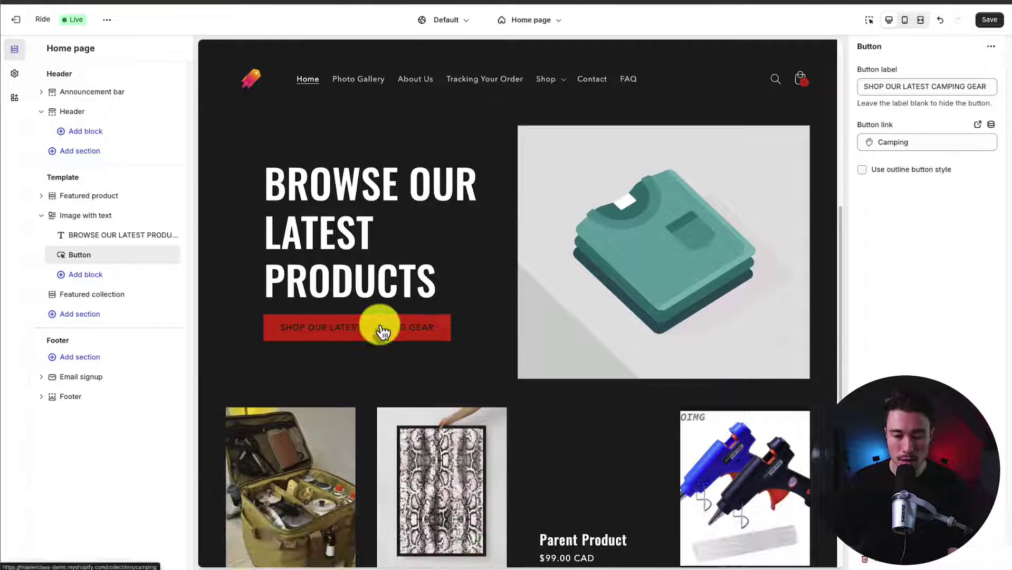
click(380, 326)
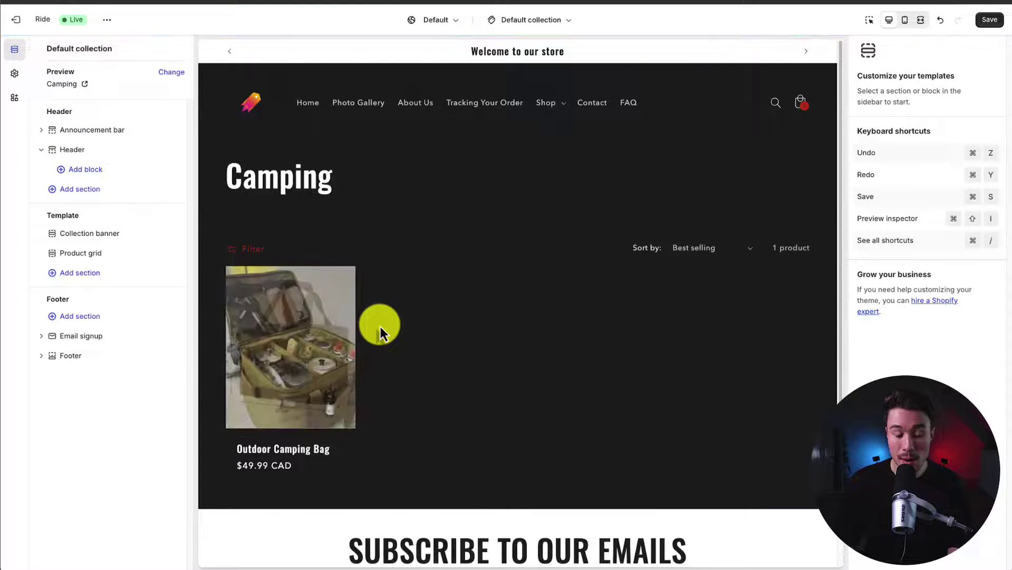
Save the theme changes and switch to the Products > Default product template
click(317, 103)
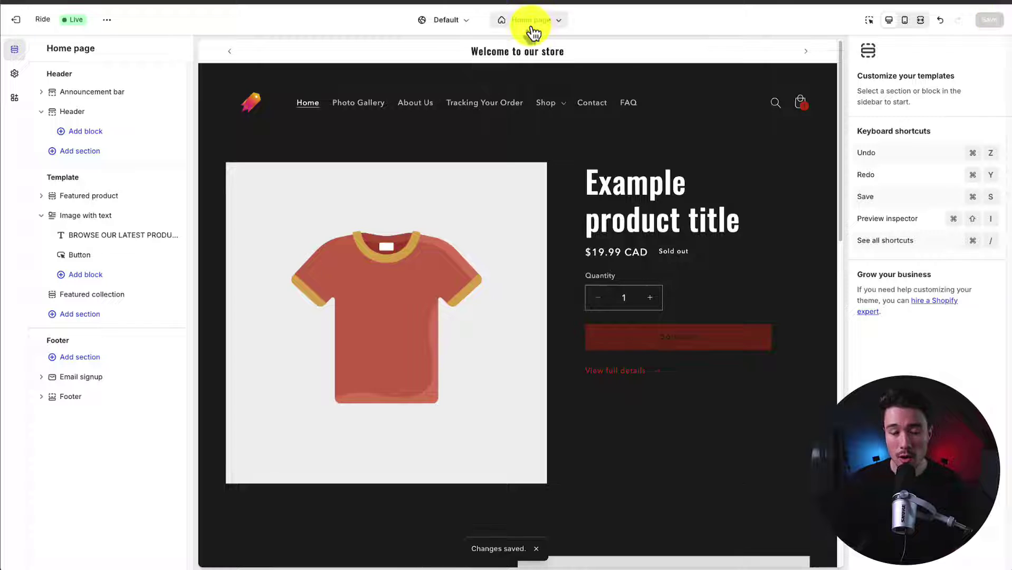
click(530, 24)
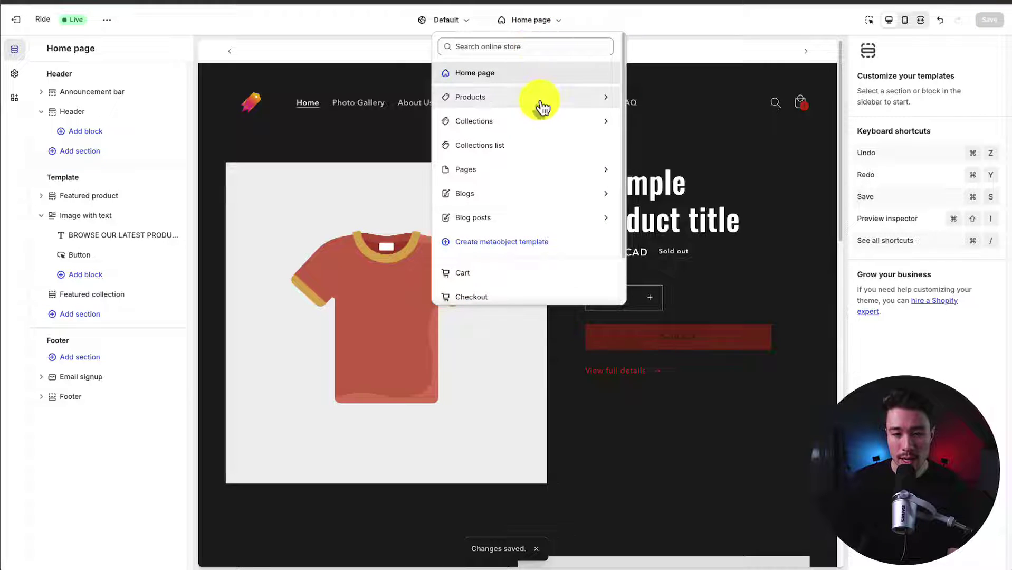
click(542, 107)
click(492, 102)
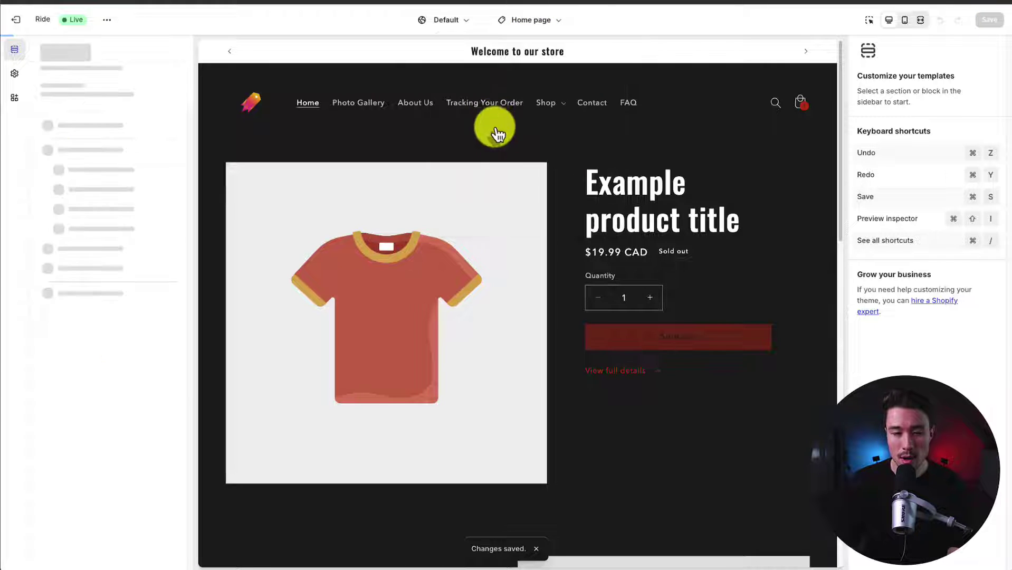
Move the Title block above the vendor Text block and delete the Text block
drag(76, 284, 84, 255)
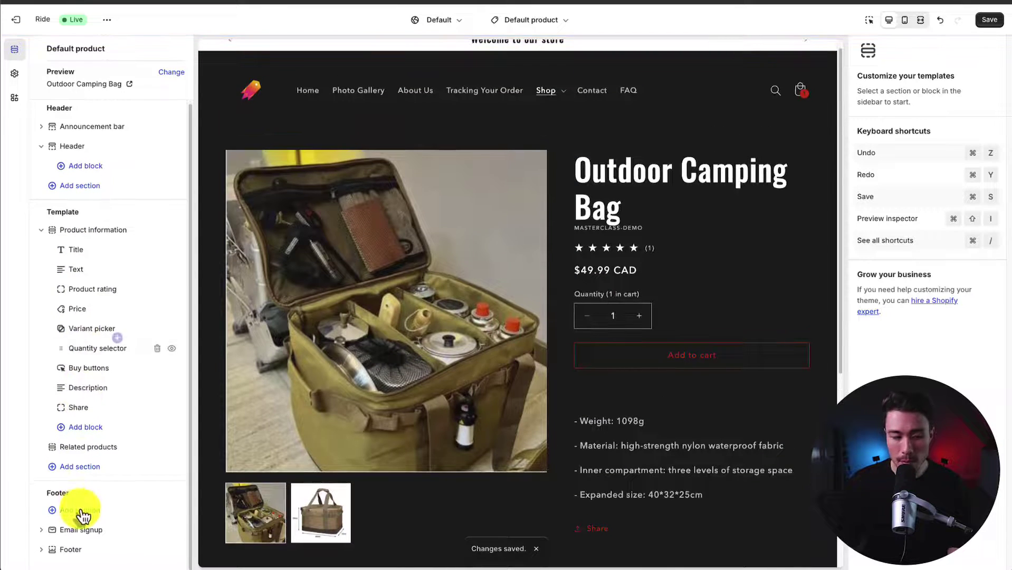
click(88, 428)
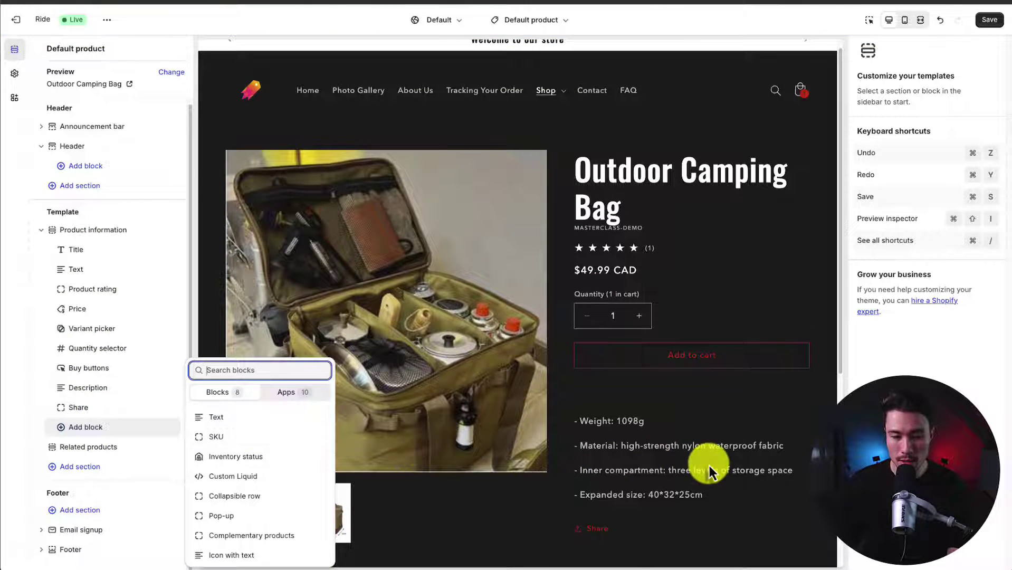
key(Escape)
click(157, 269)
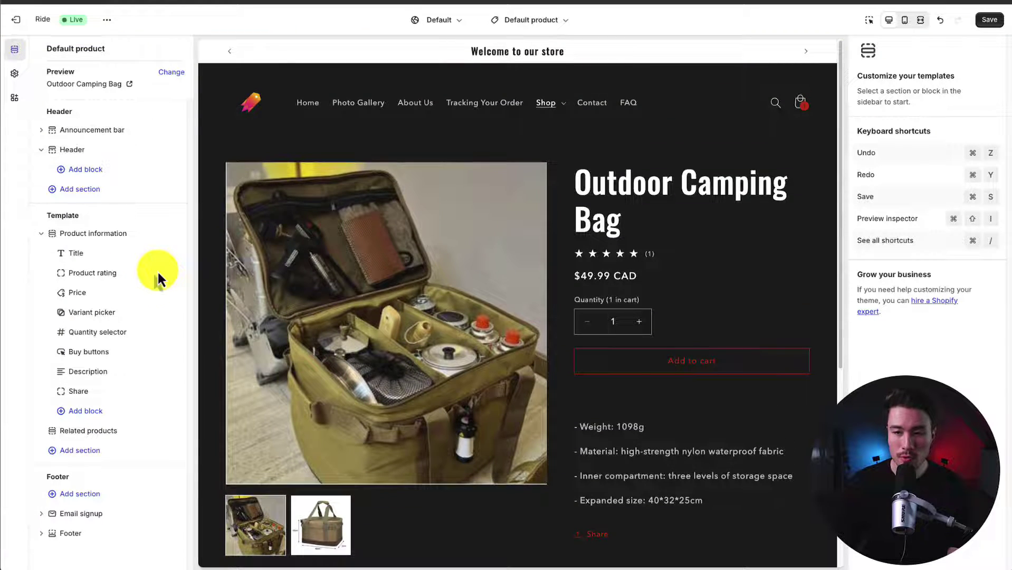
click(530, 19)
click(479, 75)
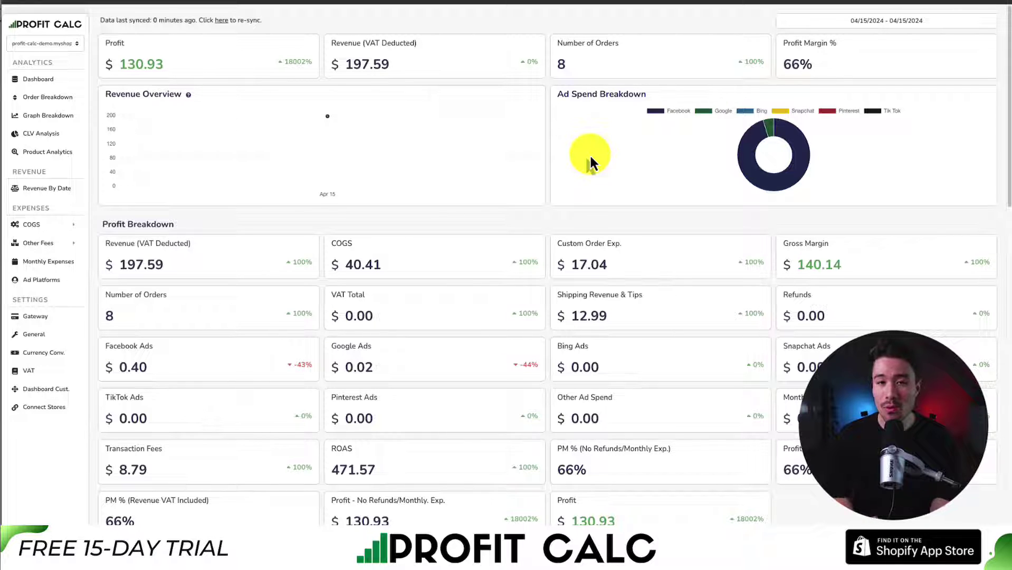
Switch the Profit Calc dashboard to the last 7 days, 04/09/2024 – 04/15/2024
click(870, 21)
click(931, 64)
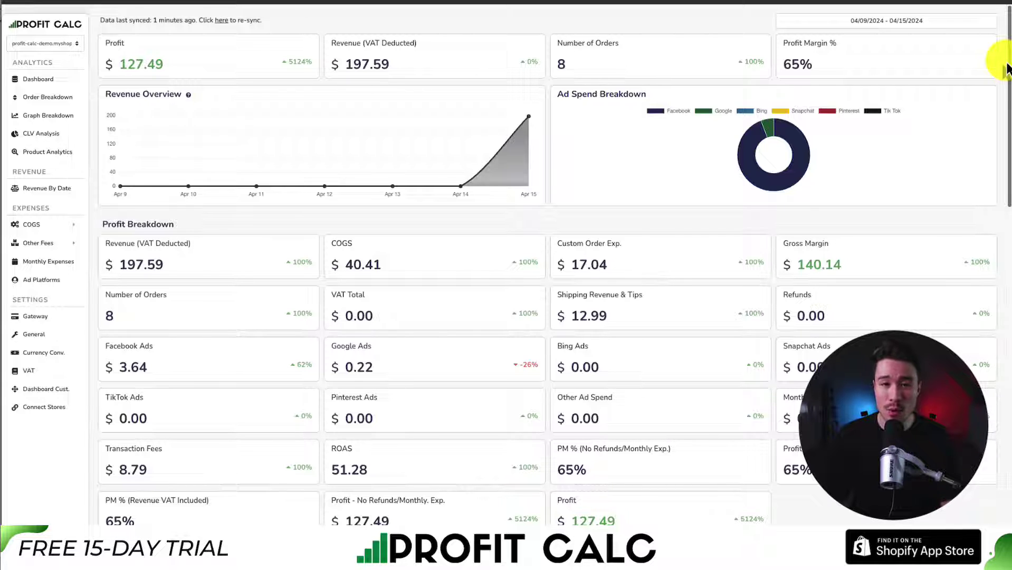
drag(1006, 68, 675, 40)
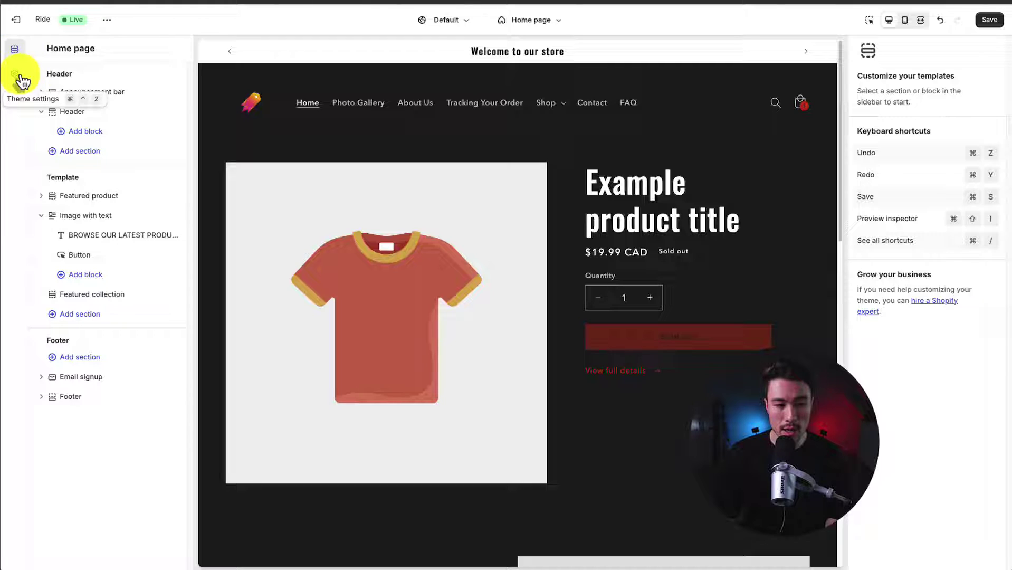
click(22, 78)
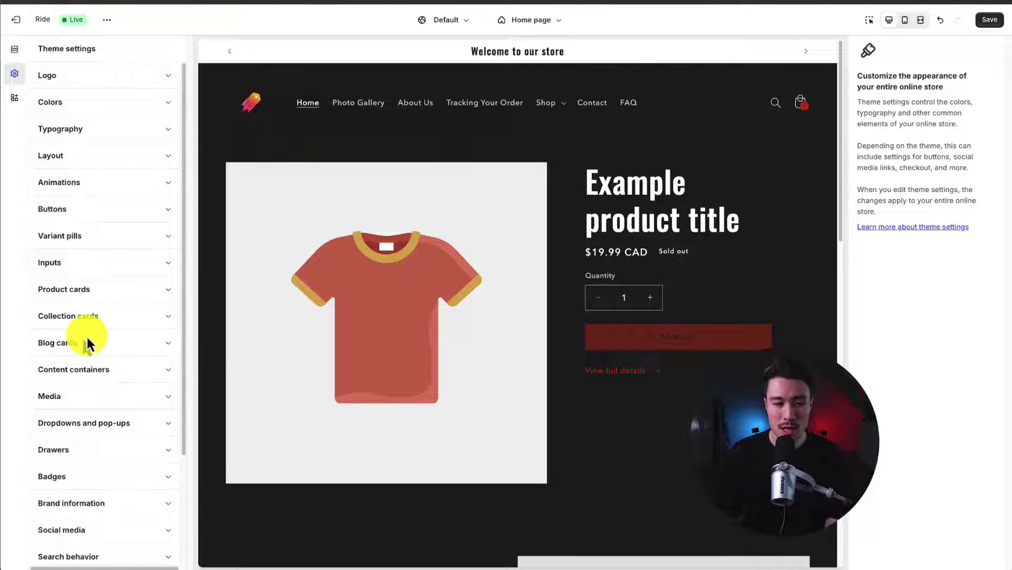
Expand the Cart settings and set the cart type to Page
drag(185, 90, 170, 214)
click(57, 473)
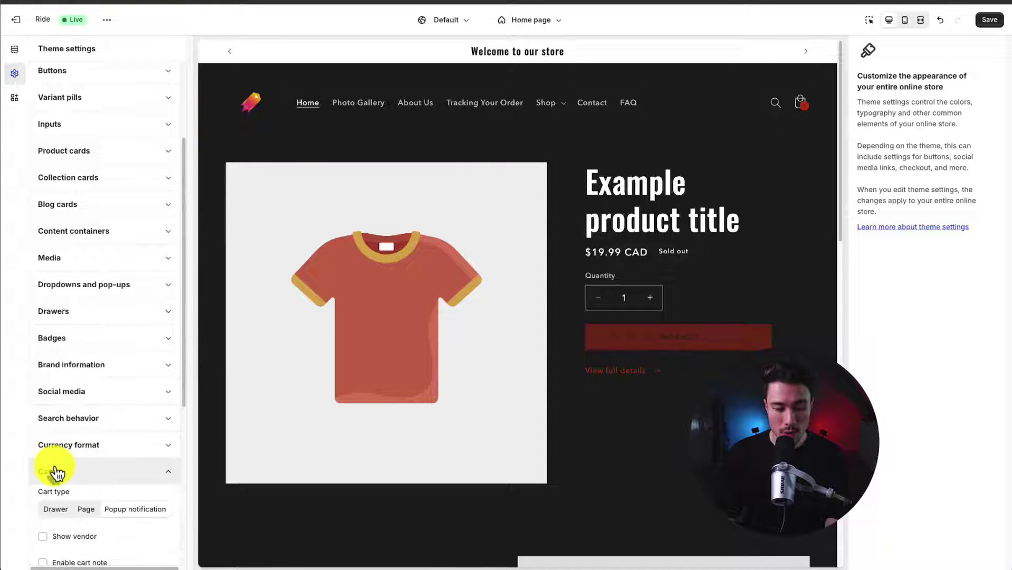
scroll(55, 469, down, 5)
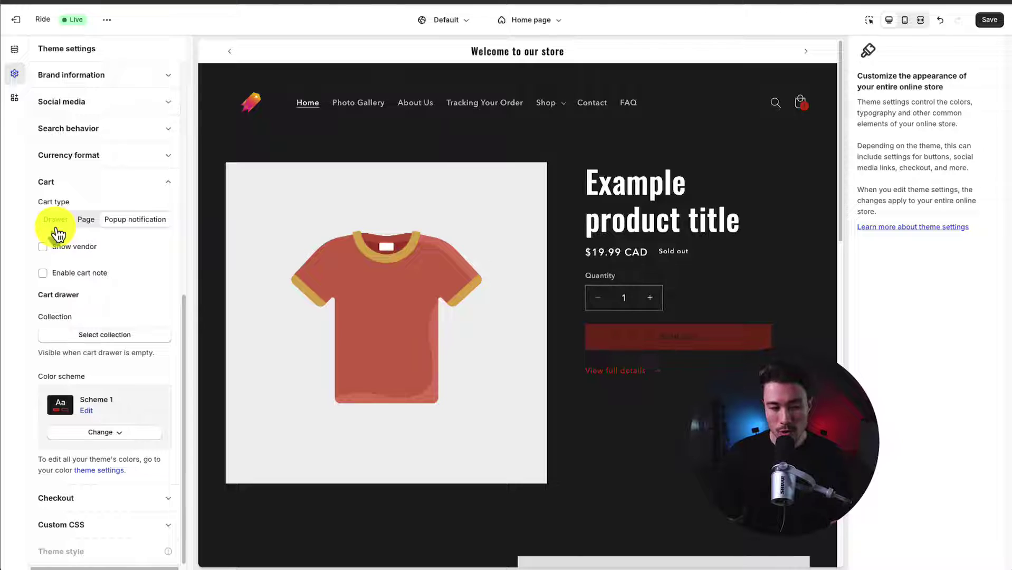
click(81, 221)
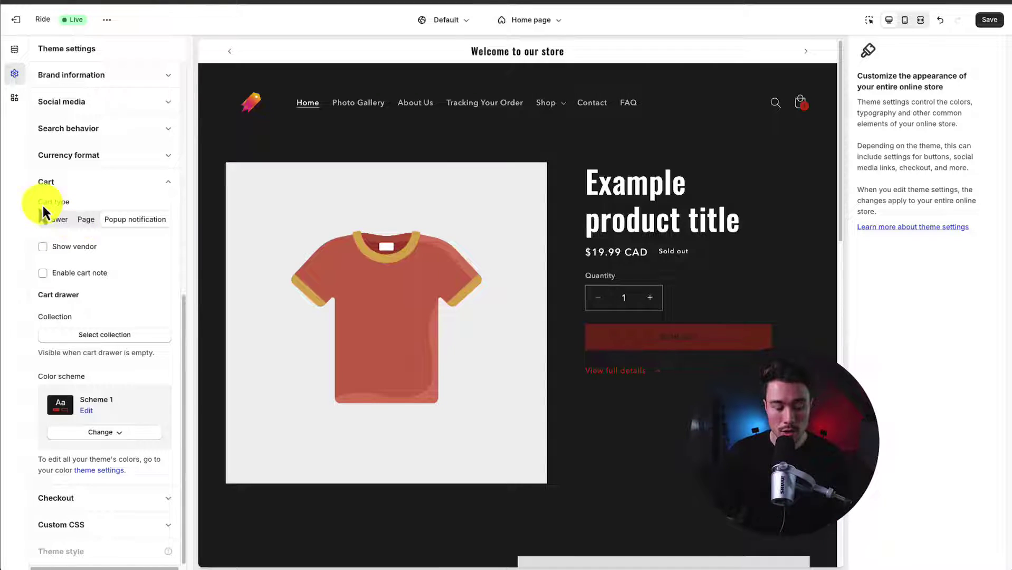
drag(61, 200, 56, 222)
click(57, 222)
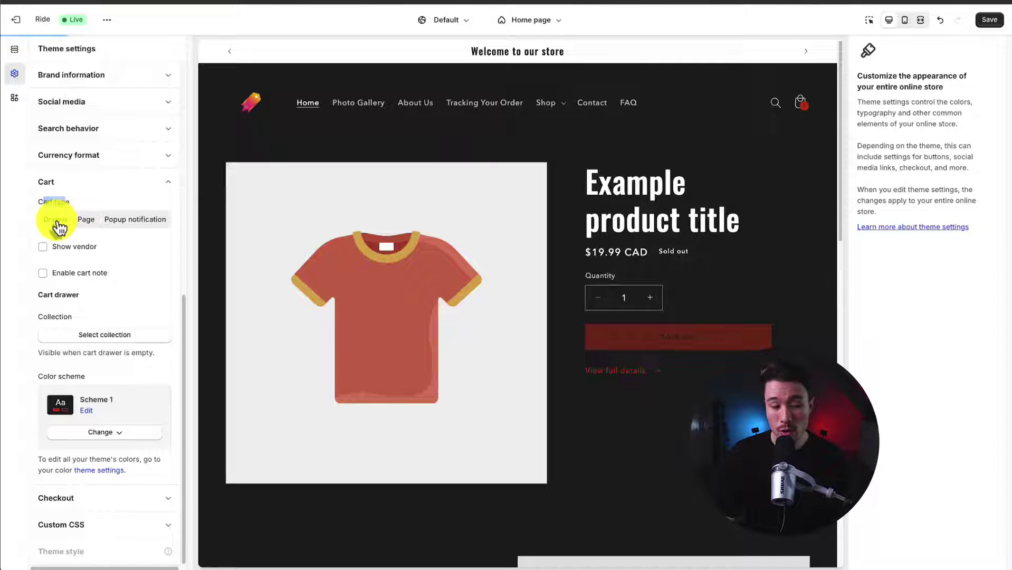
click(87, 219)
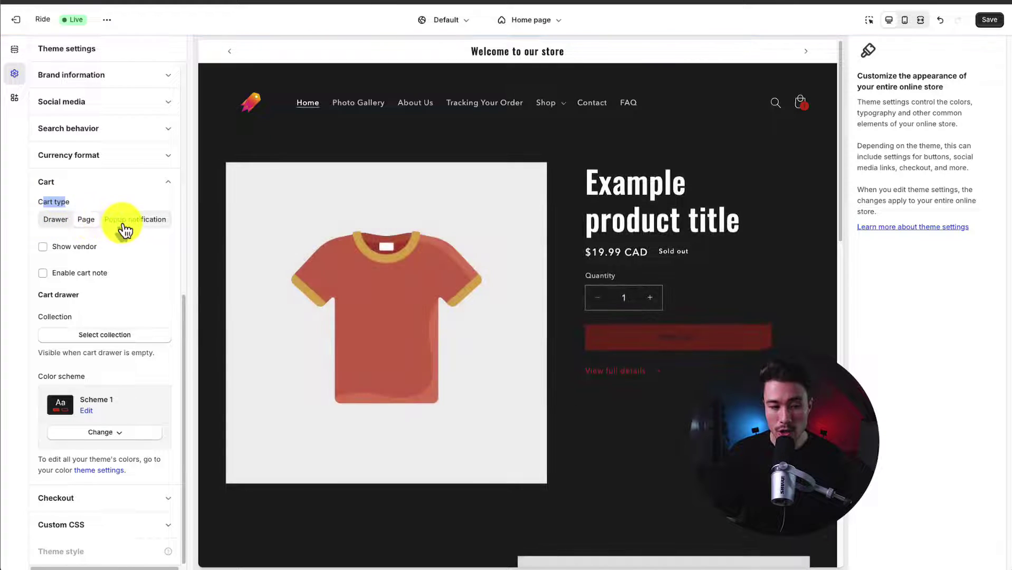
Test the Popup notification and Drawer cart types by adding the Outdoor Camping Bag to the cart
click(122, 225)
scroll(283, 176, down, 5)
click(282, 176)
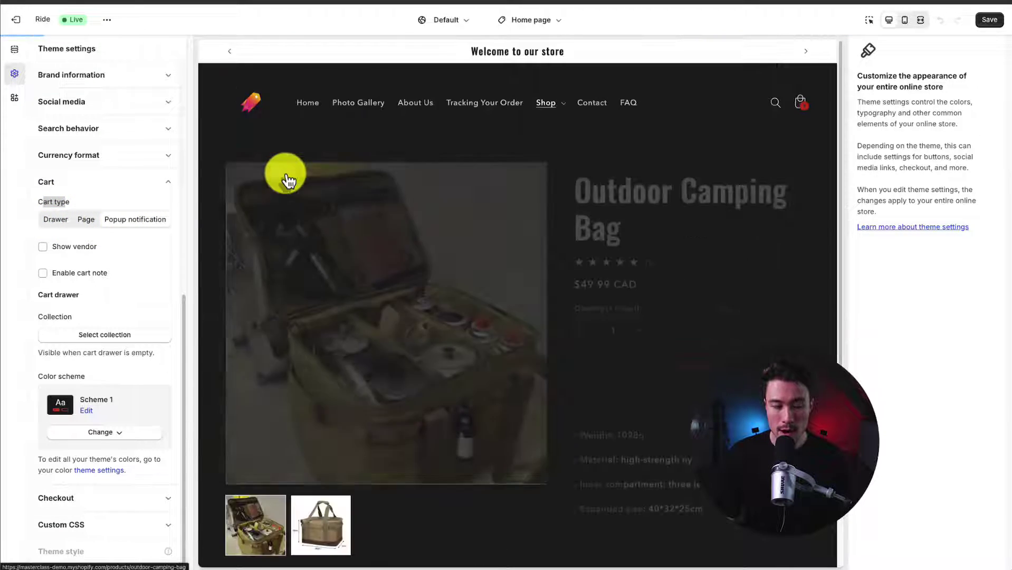
click(46, 219)
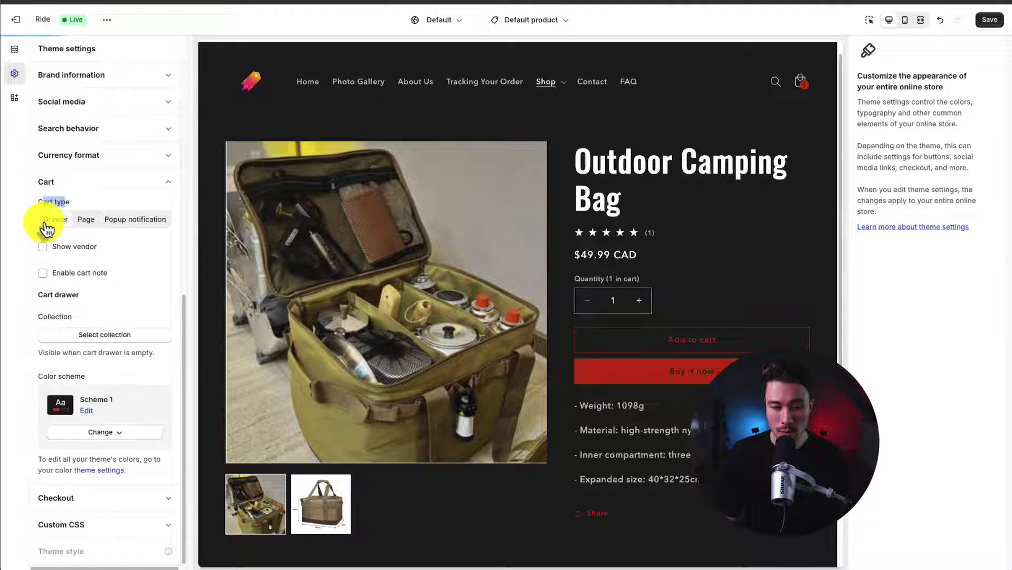
click(691, 343)
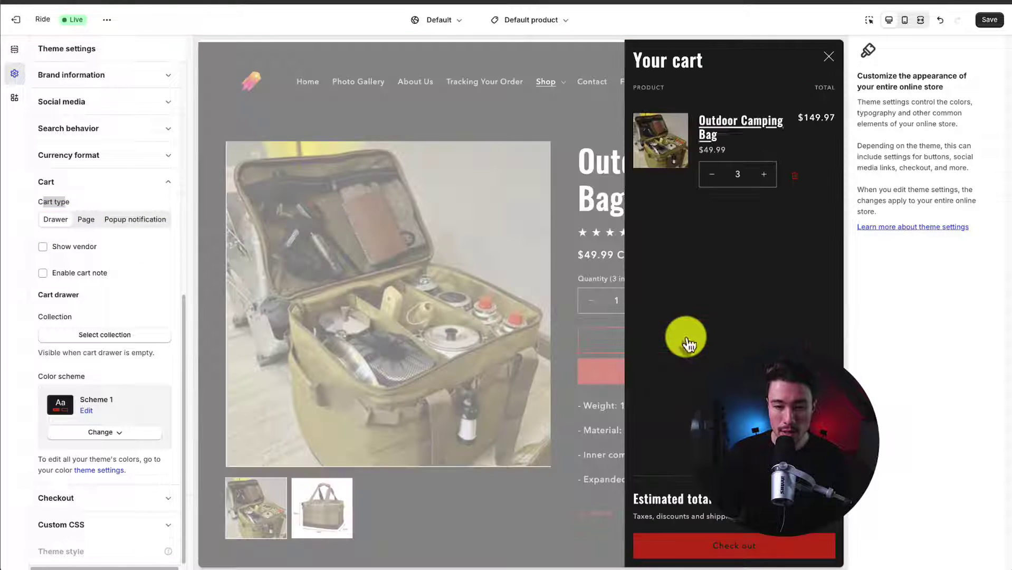
click(828, 57)
Set the cart type back to Page and preview the cart page
click(86, 219)
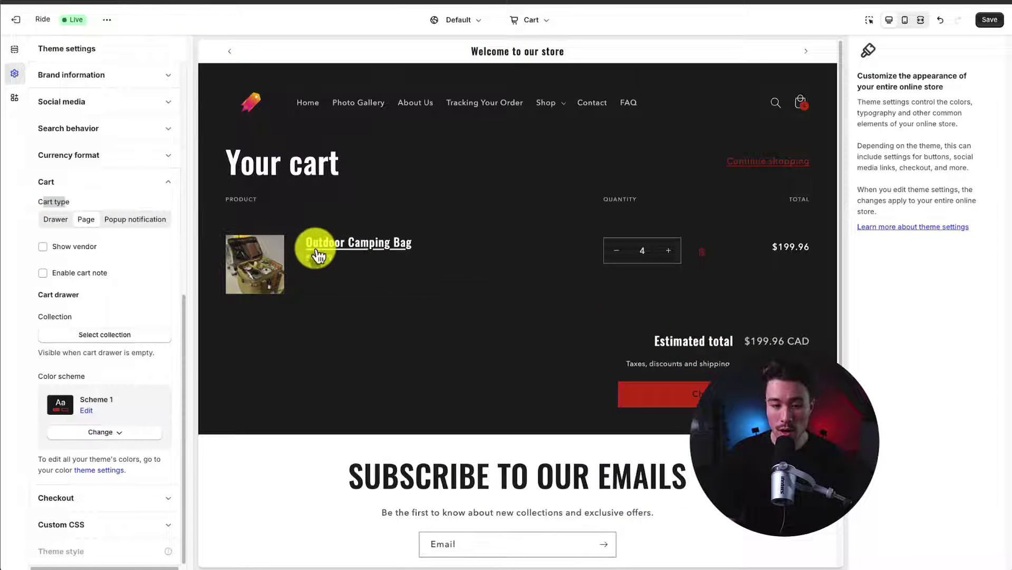
click(316, 255)
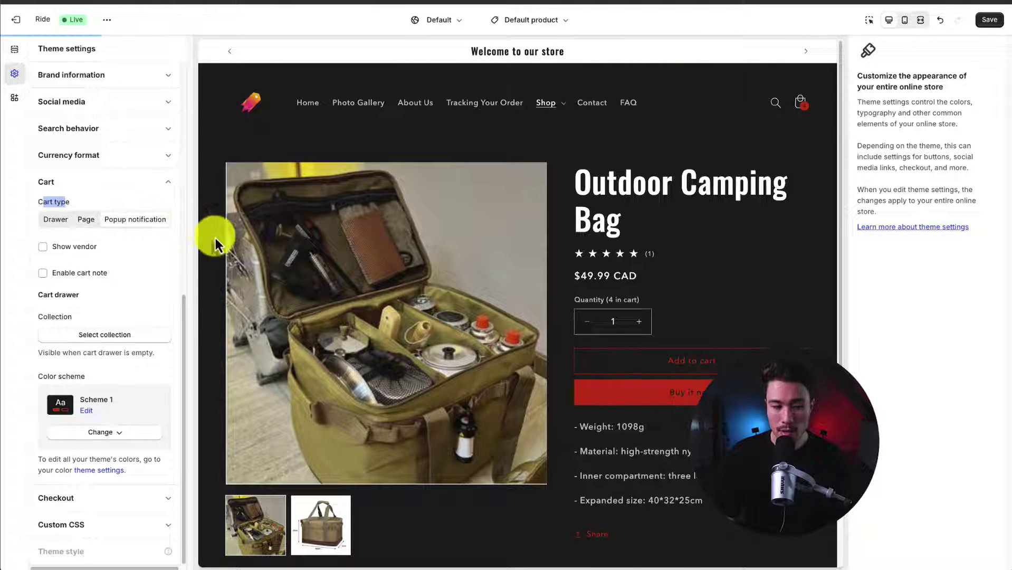
scroll(633, 330, down, 1)
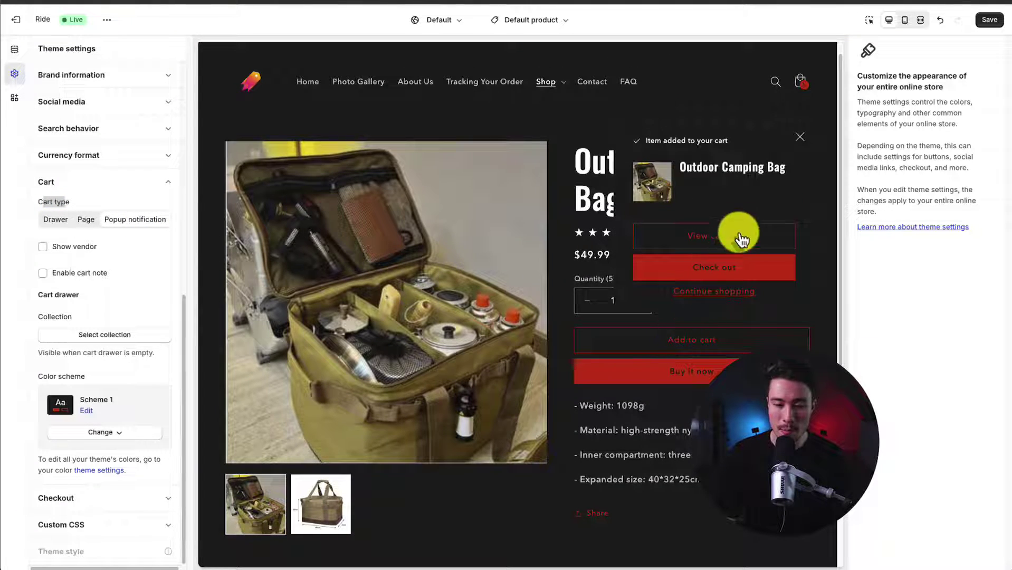
click(797, 146)
click(87, 221)
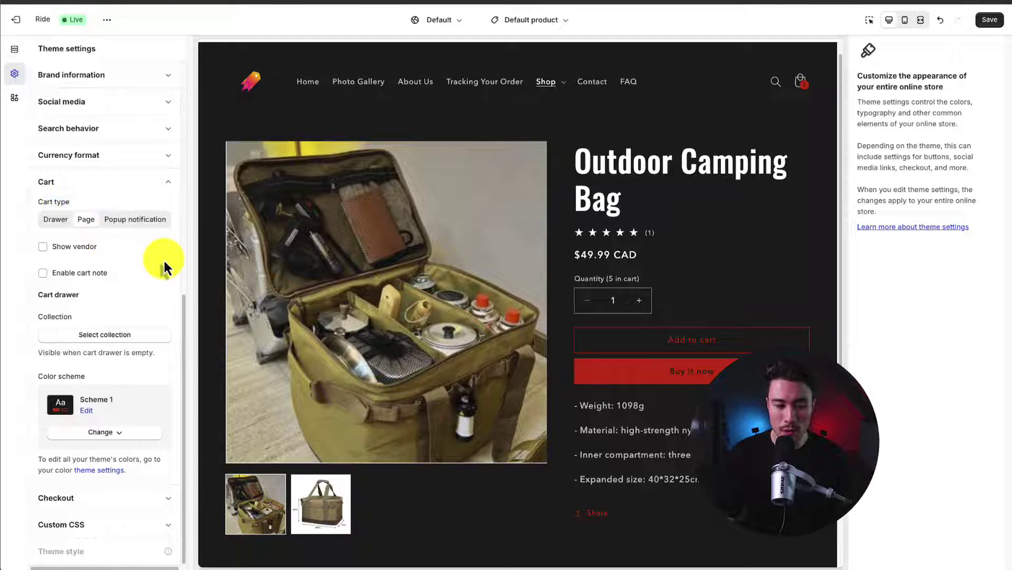
click(800, 81)
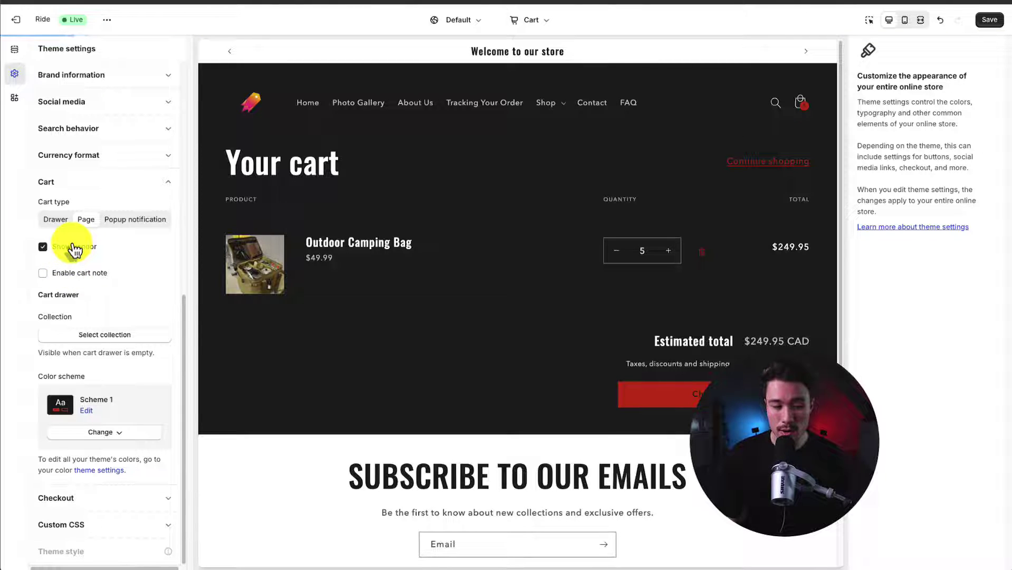
Turn on Show vendor for cart items and set the cart drawer collection to Camping
click(66, 277)
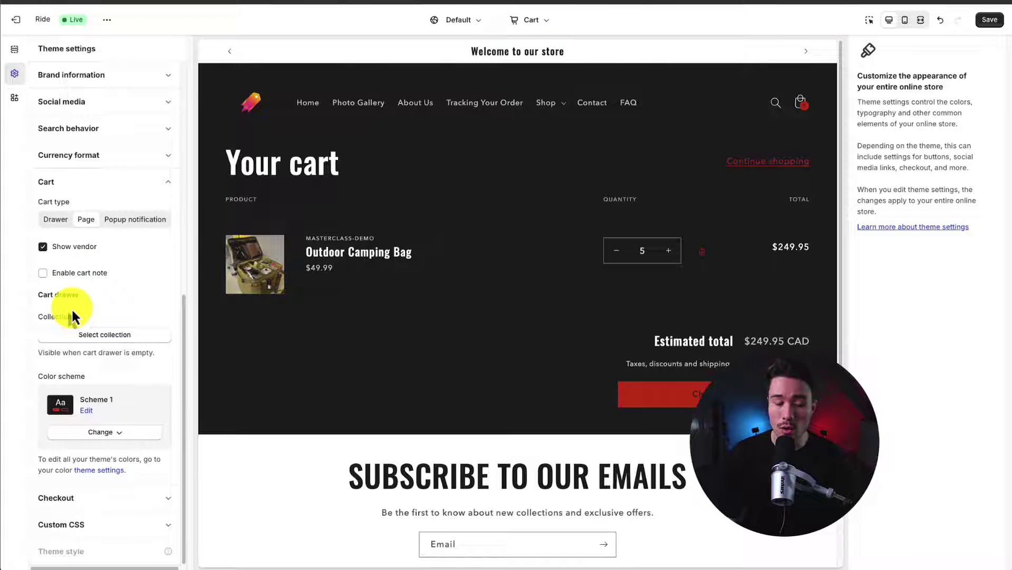
click(120, 334)
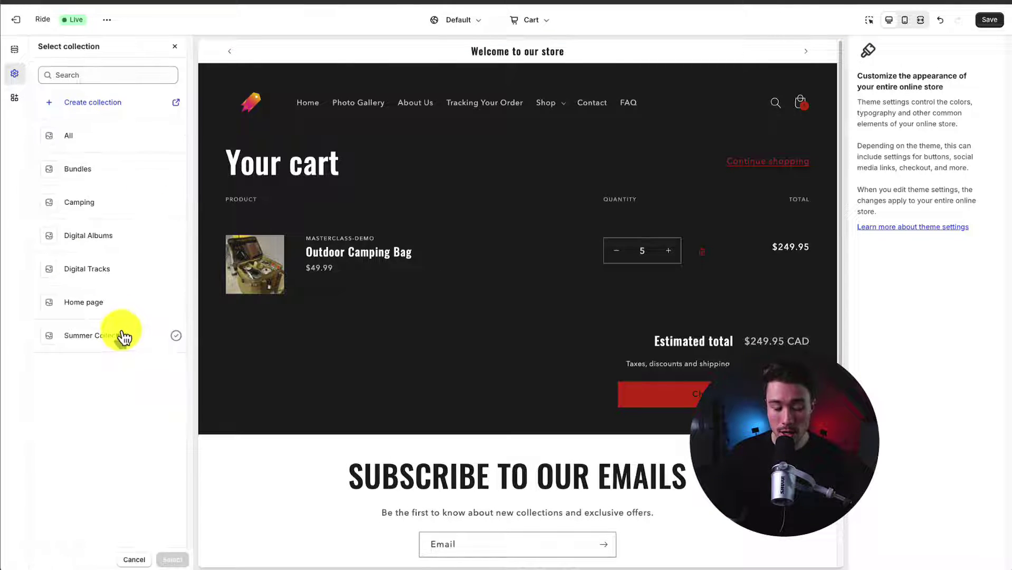
click(106, 202)
click(177, 560)
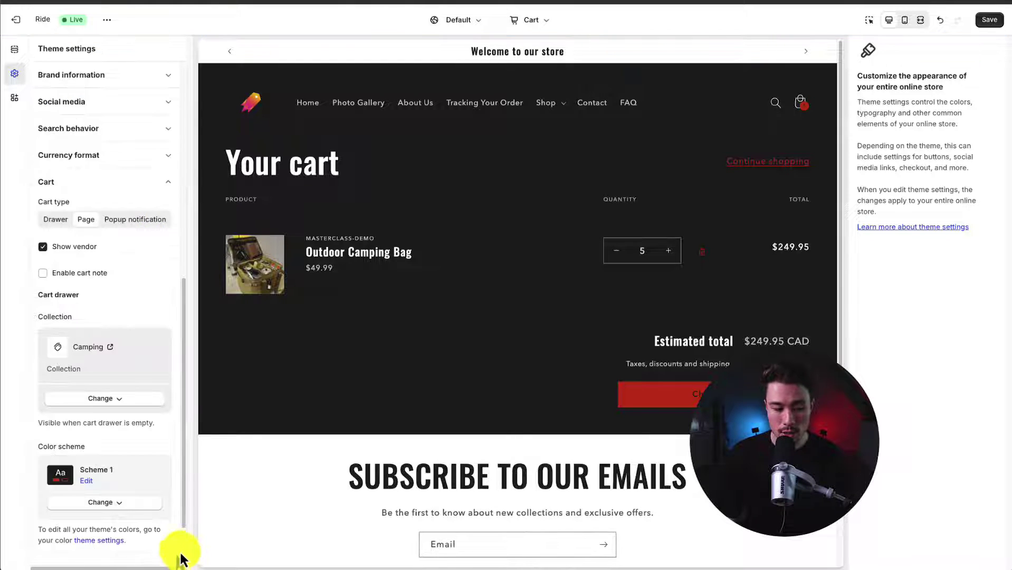
scroll(100, 449, down, 2)
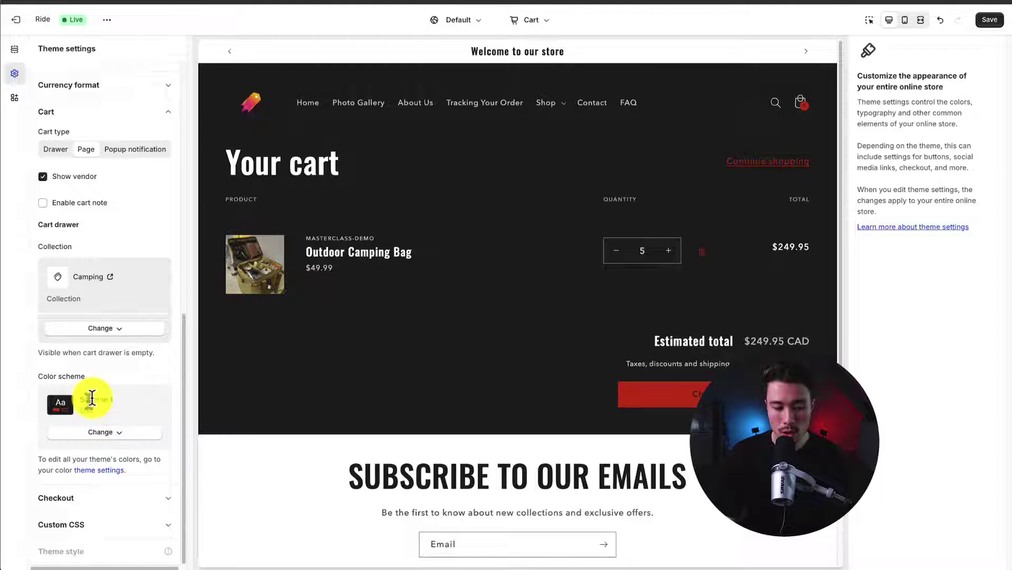
drag(92, 398, 136, 406)
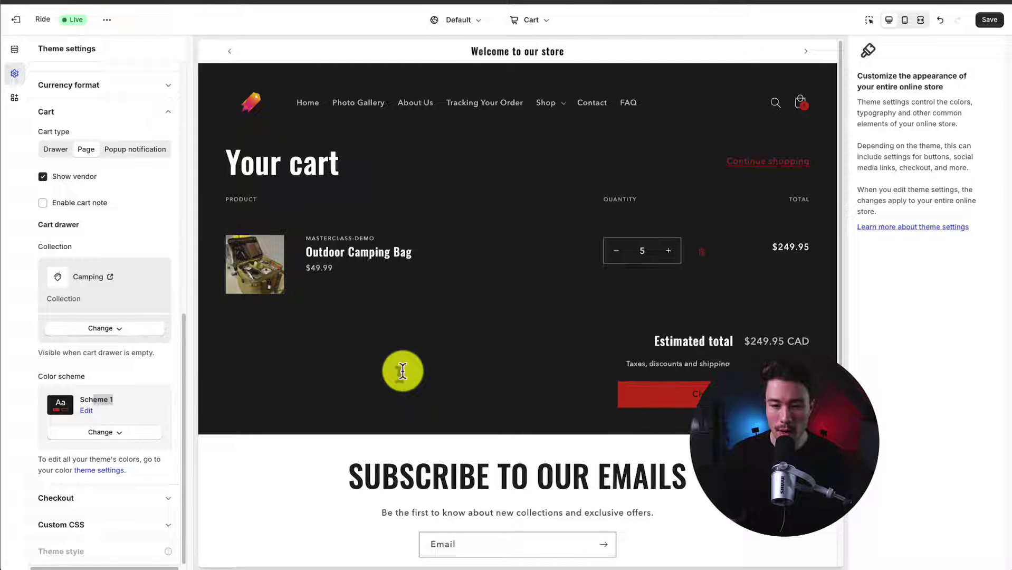
click(73, 500)
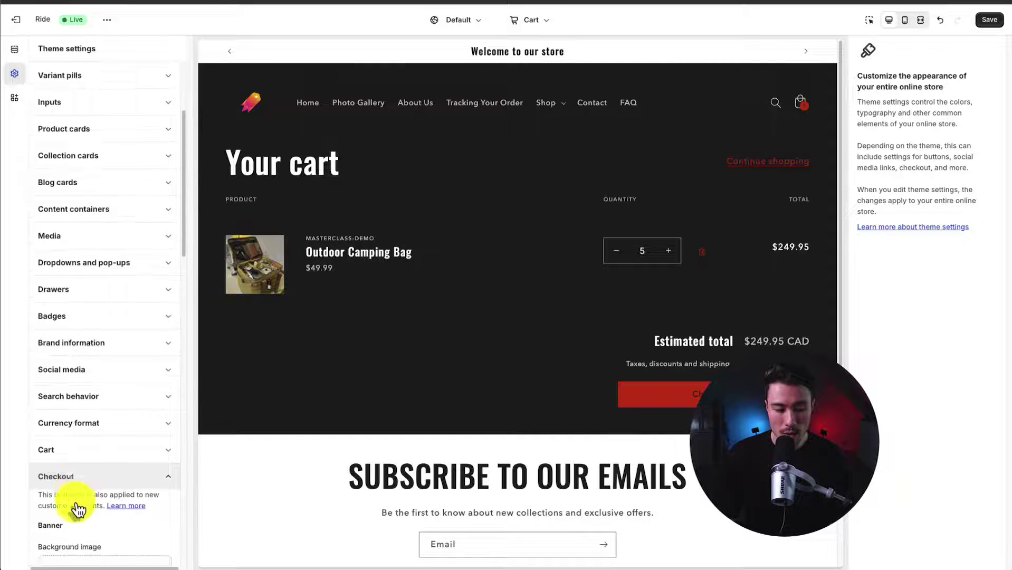
Preview checkout and set the Ecom_masterclass_logo rocket image as the checkout logo
scroll(78, 509, down, 5)
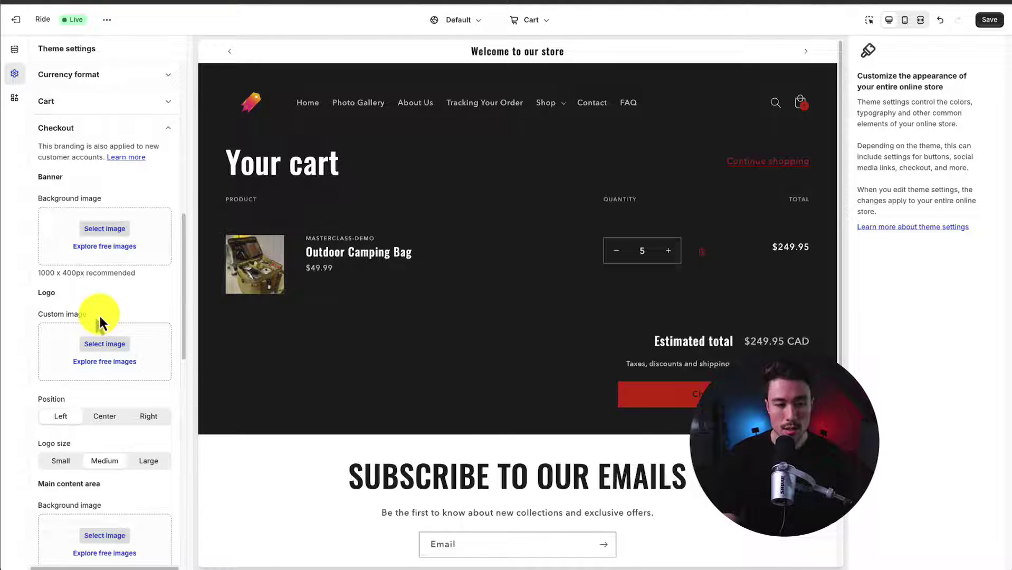
click(688, 391)
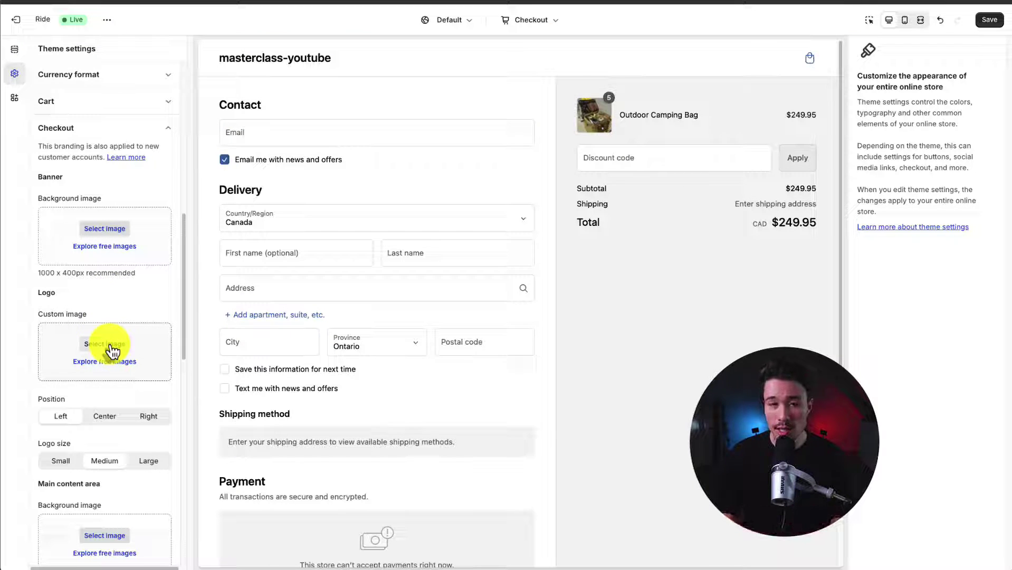
click(105, 346)
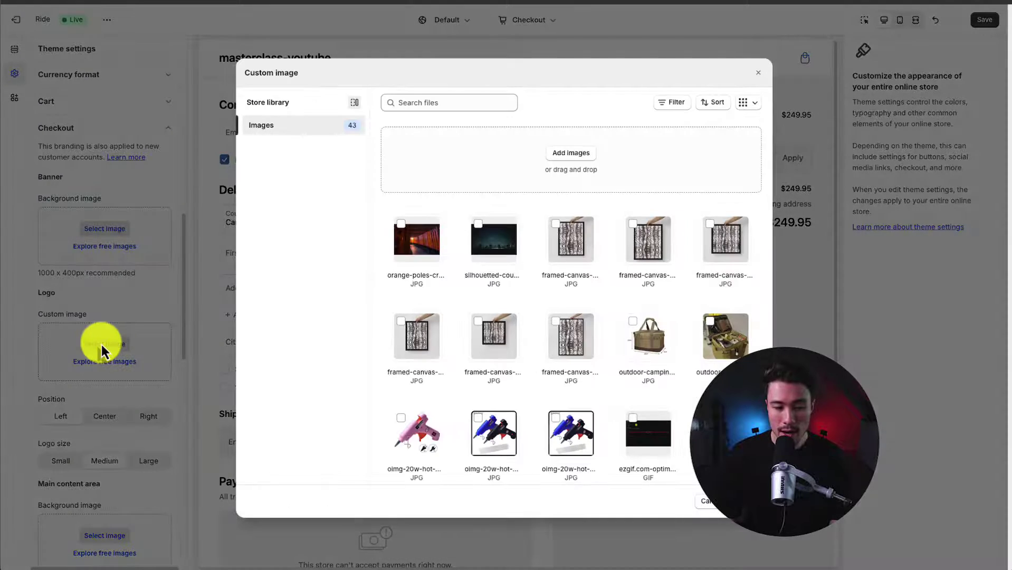
scroll(259, 325, down, 5)
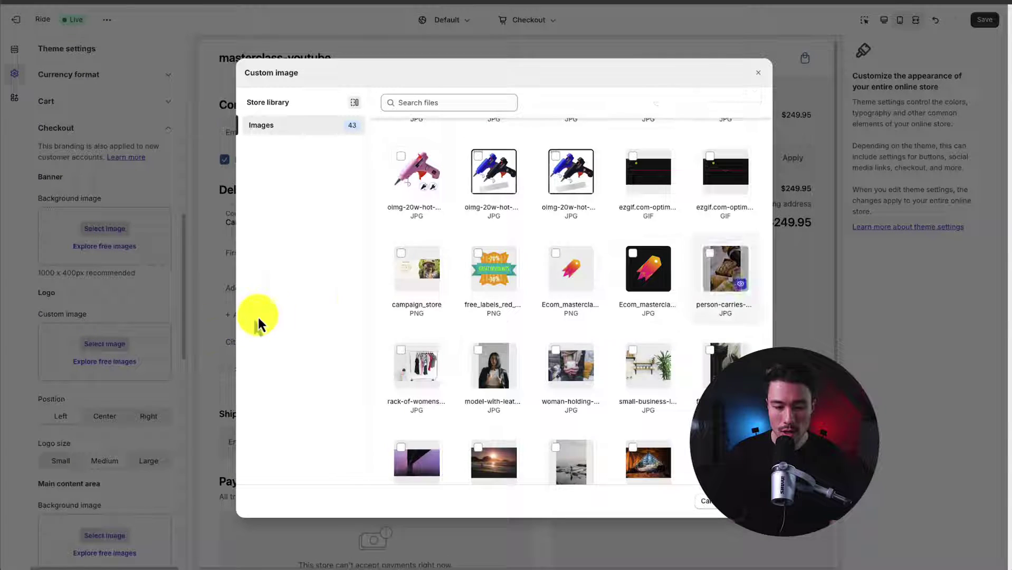
click(564, 264)
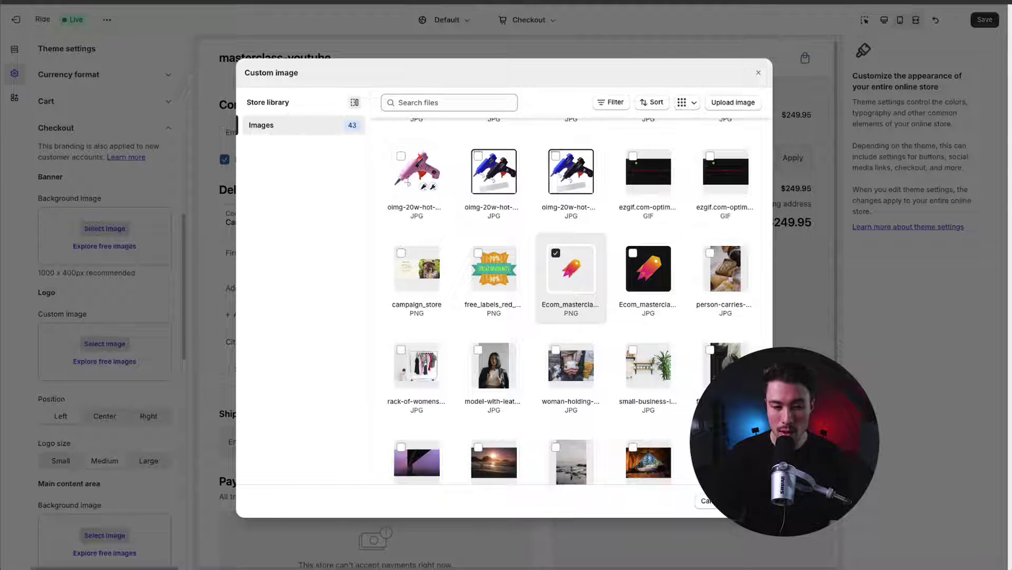
click(746, 501)
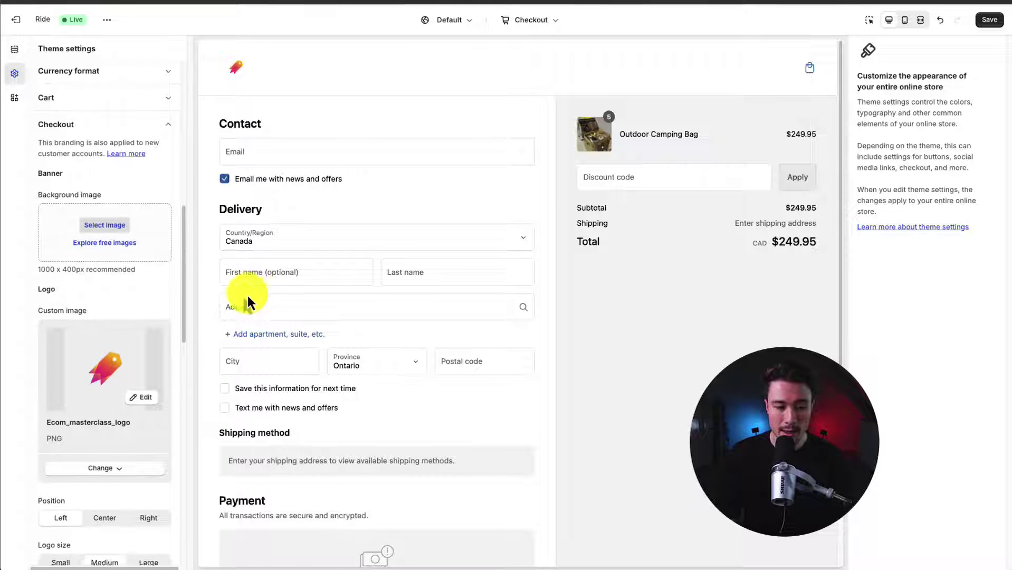
Center the checkout logo and set its size to Large
scroll(135, 380, down, 3)
click(105, 396)
scroll(126, 411, down, 1)
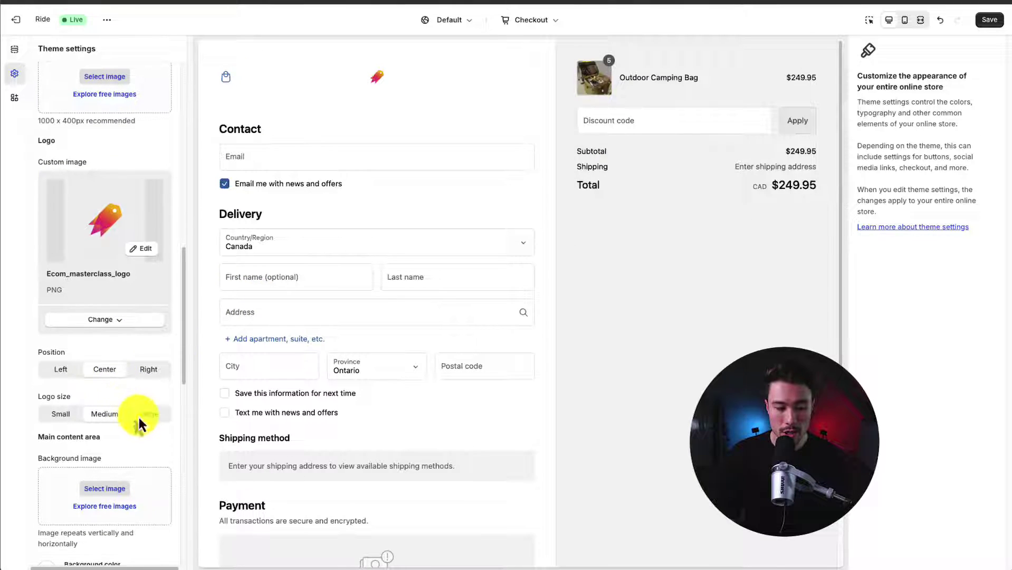
click(140, 416)
scroll(141, 422, down, 3)
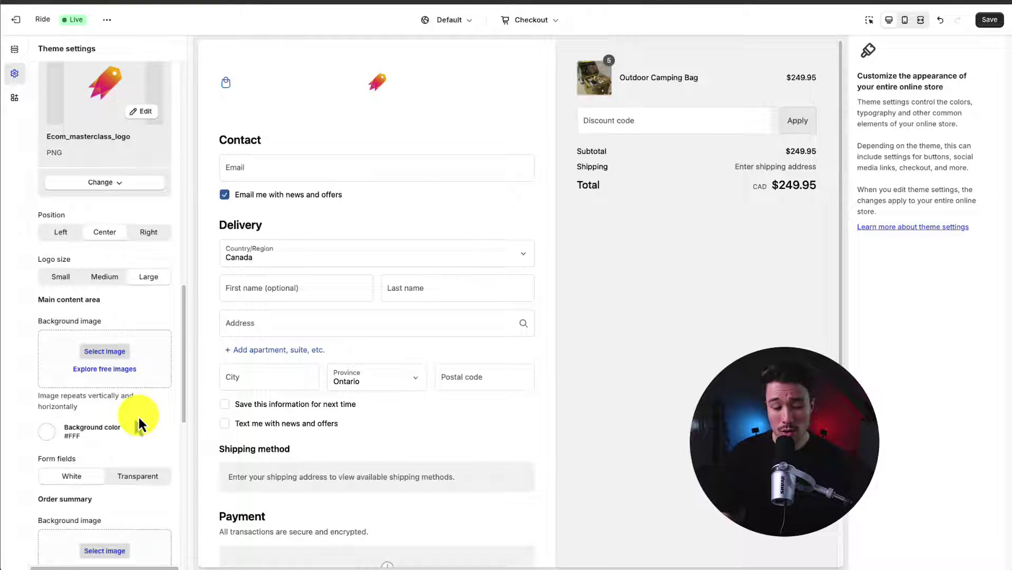
scroll(136, 403, down, 3)
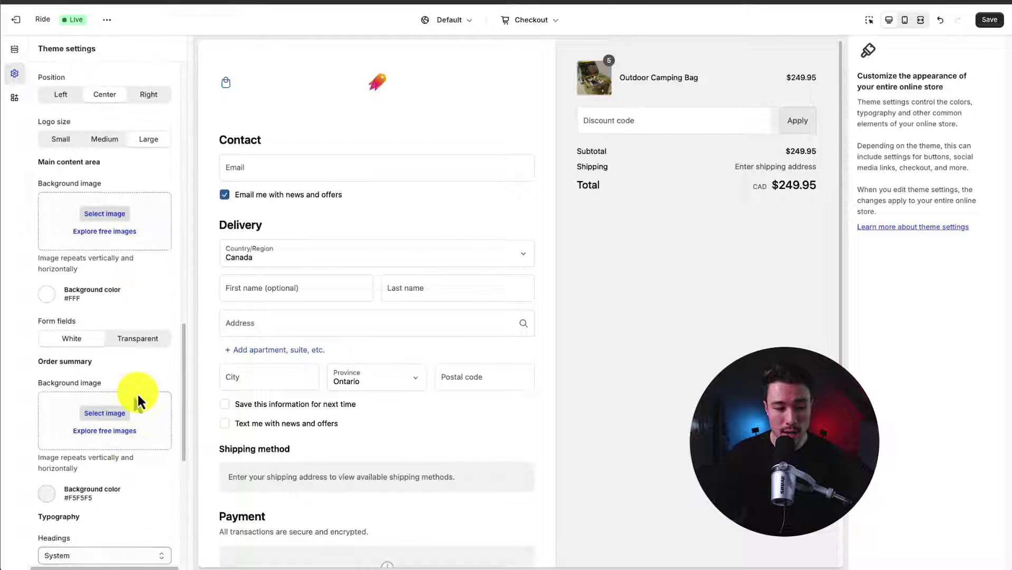
scroll(139, 402, down, 6)
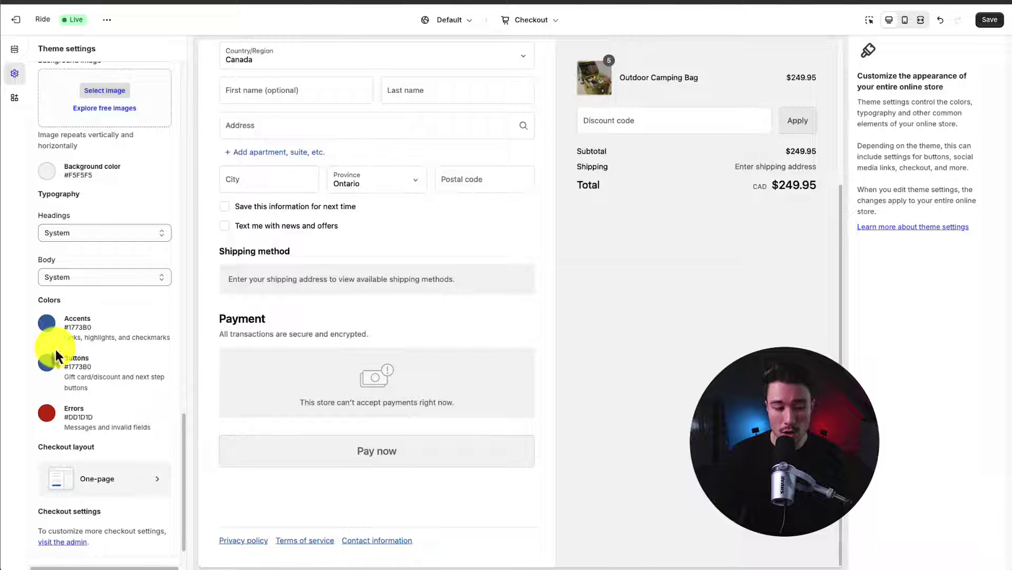
Keep the one-page checkout layout, save the changes, and return to the Home page template
click(111, 461)
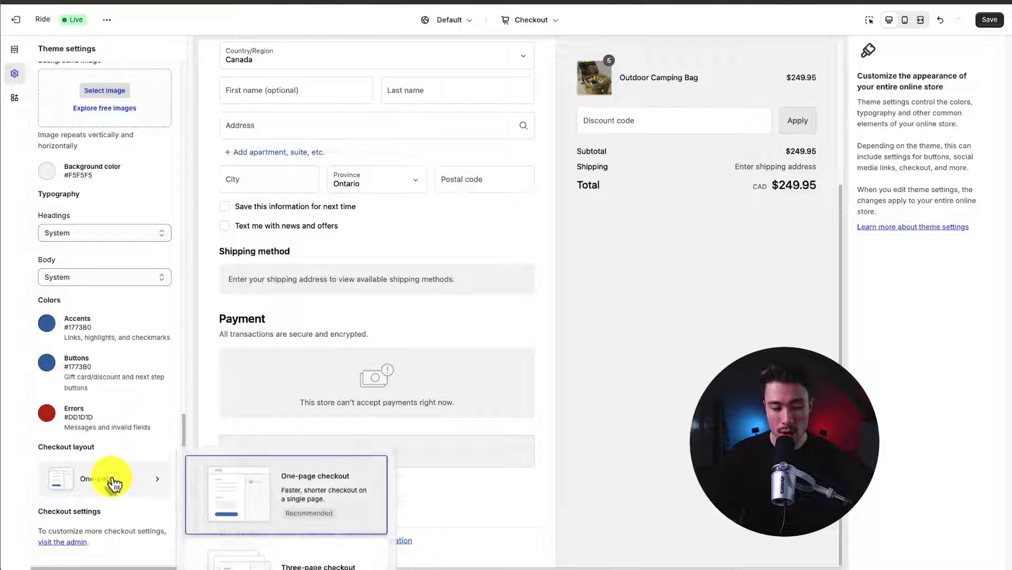
click(118, 456)
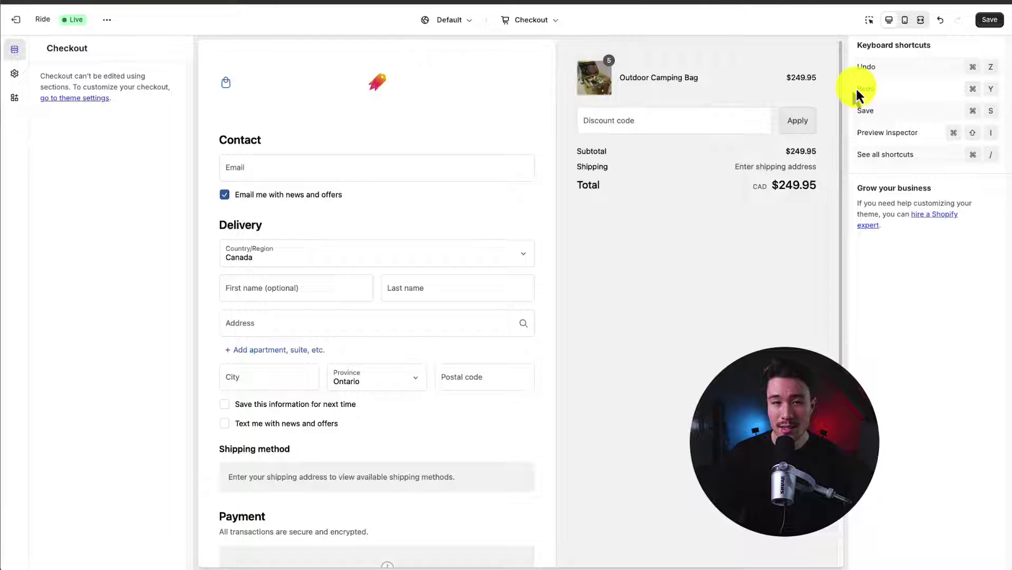
click(983, 21)
click(519, 24)
click(479, 84)
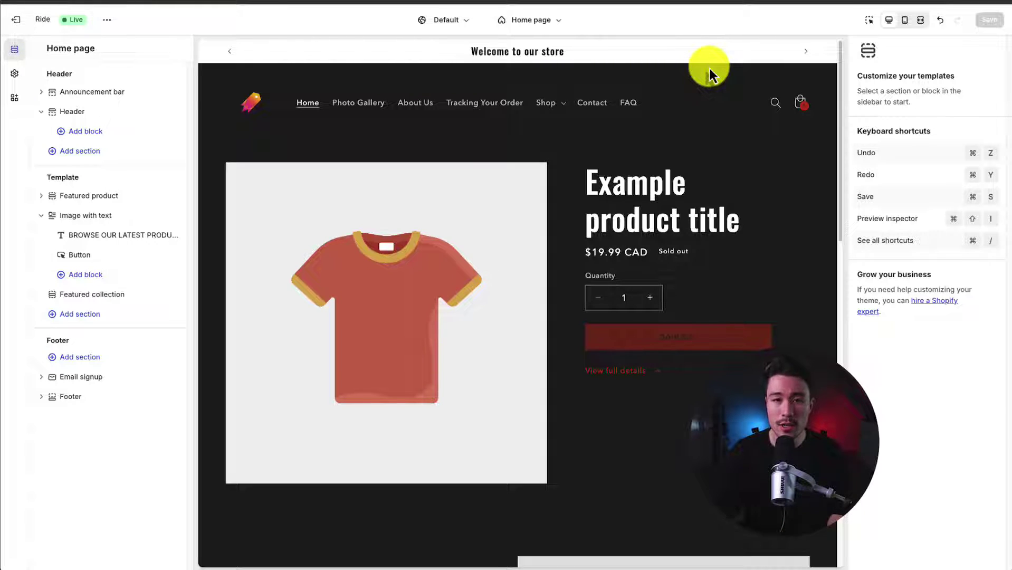
drag(839, 63, 796, 208)
scroll(785, 207, down, 3)
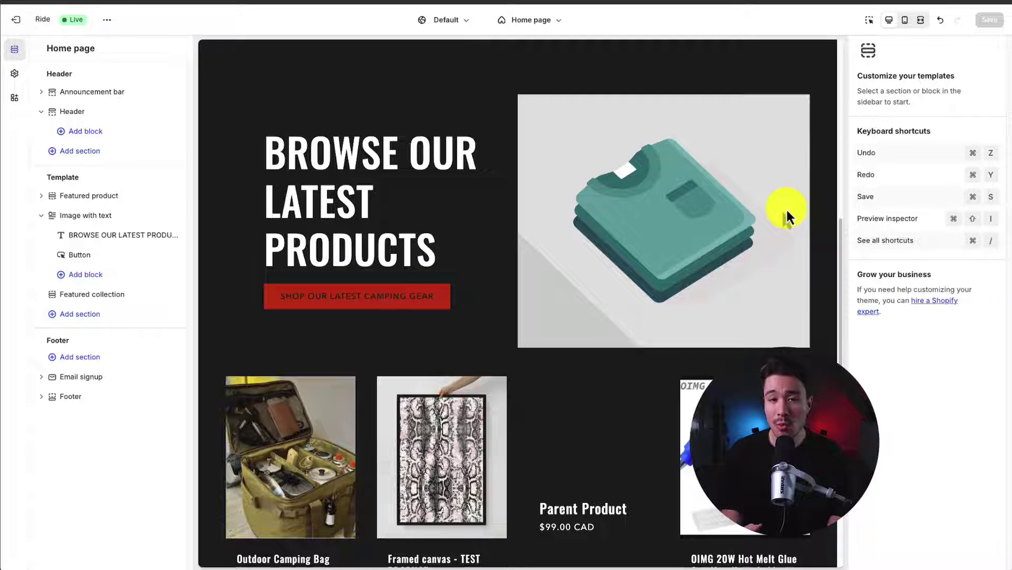
scroll(344, 182, down, 1)
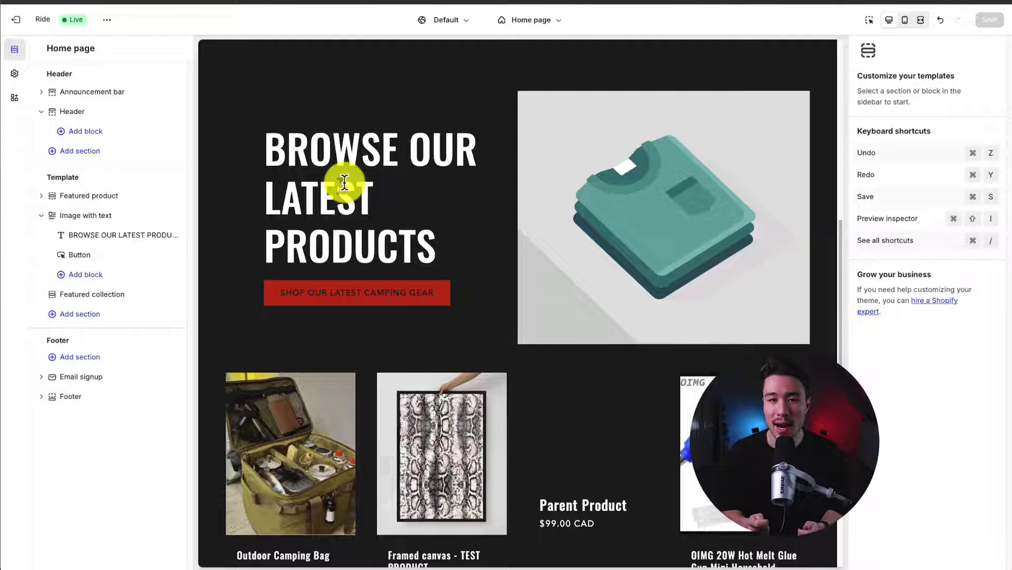
scroll(523, 211, down, 1)
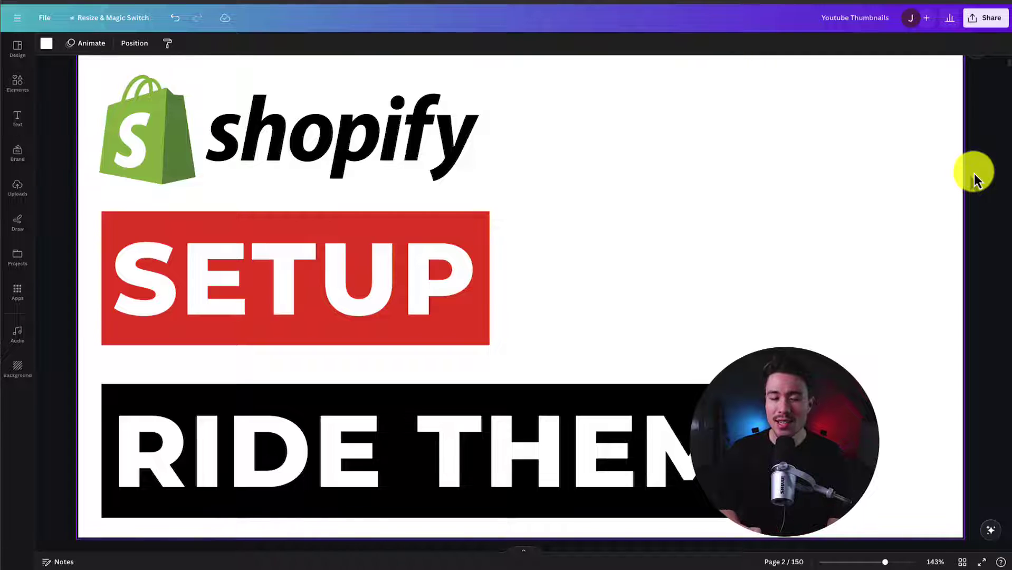
scroll(974, 174, up, 1)
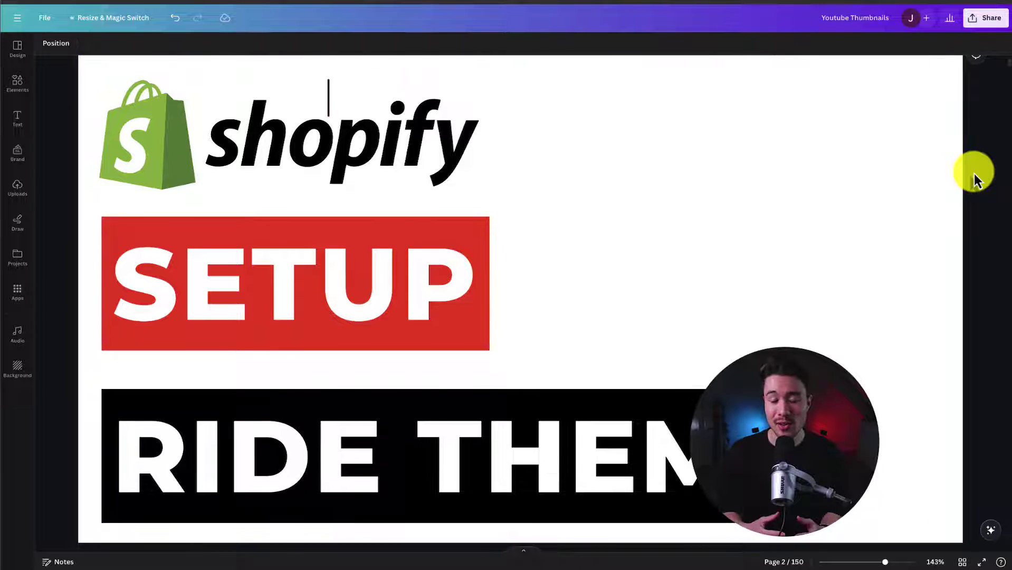